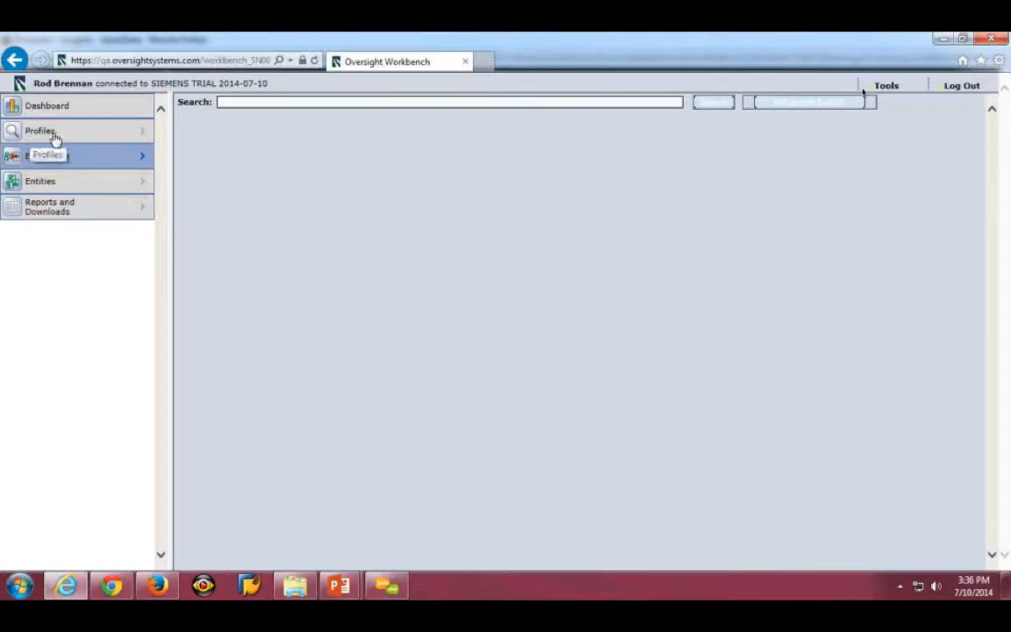
# Step: Open the Group 2 profile from the Group Assignments folder of the global profiles
pyautogui.click(140, 132)
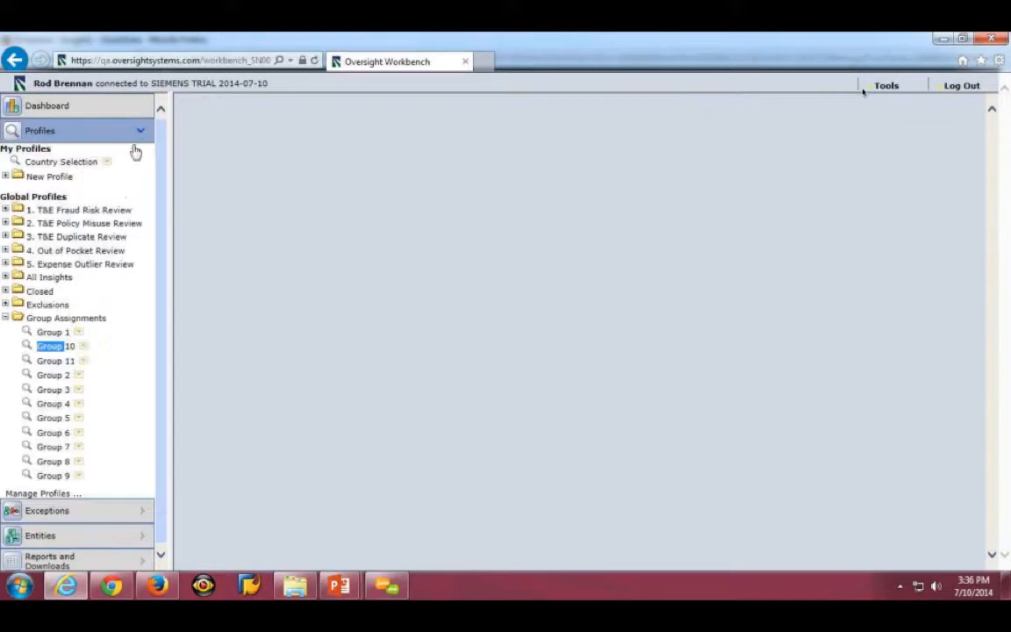
pyautogui.click(53, 375)
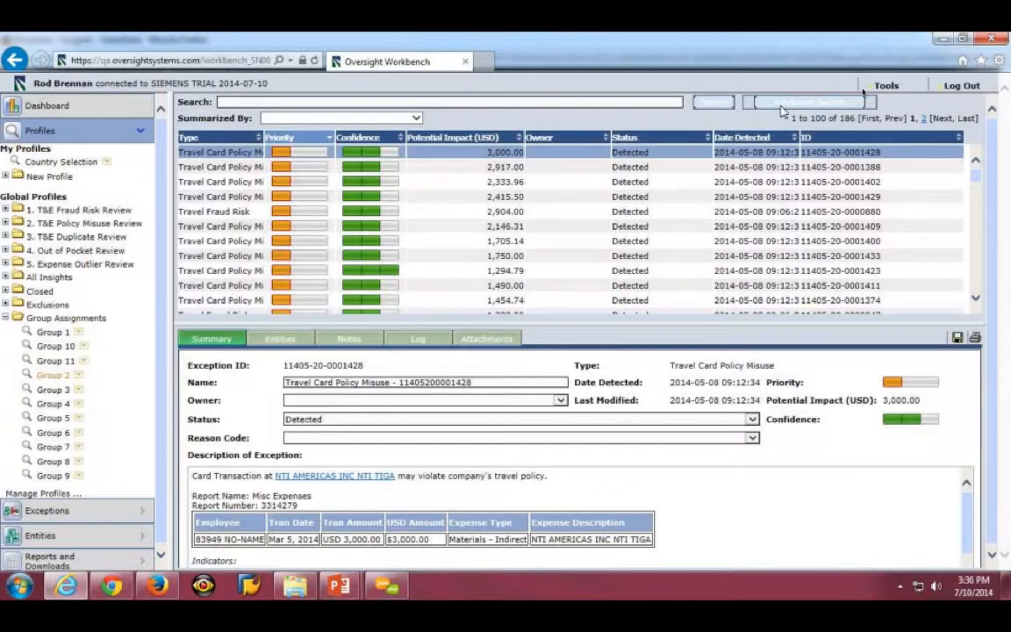
# Step: Collapse the Group Assignments folder and list all exceptions across every category
pyautogui.click(7, 318)
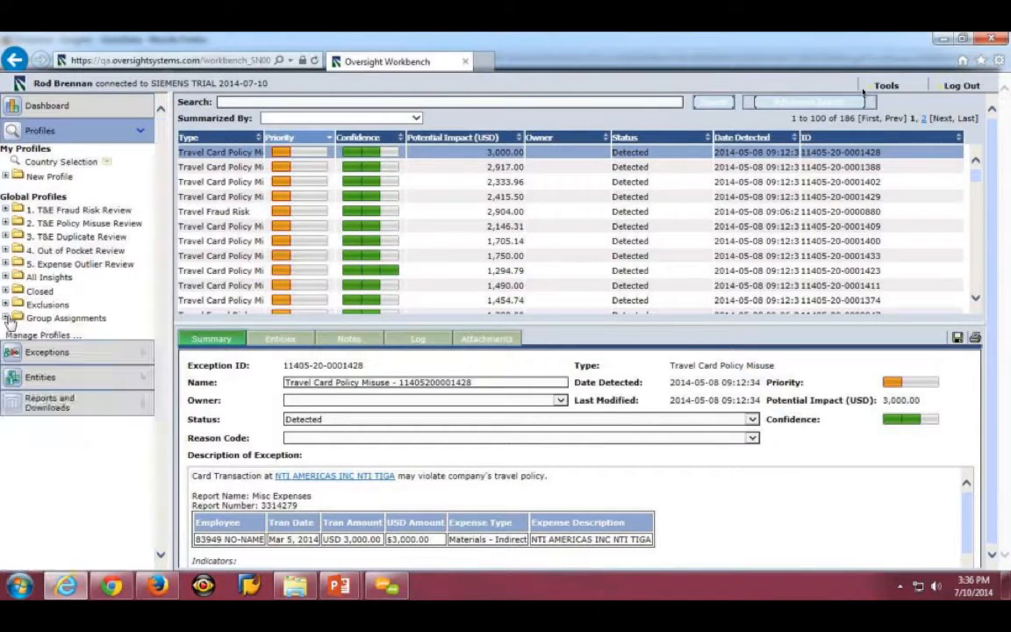
pyautogui.click(145, 356)
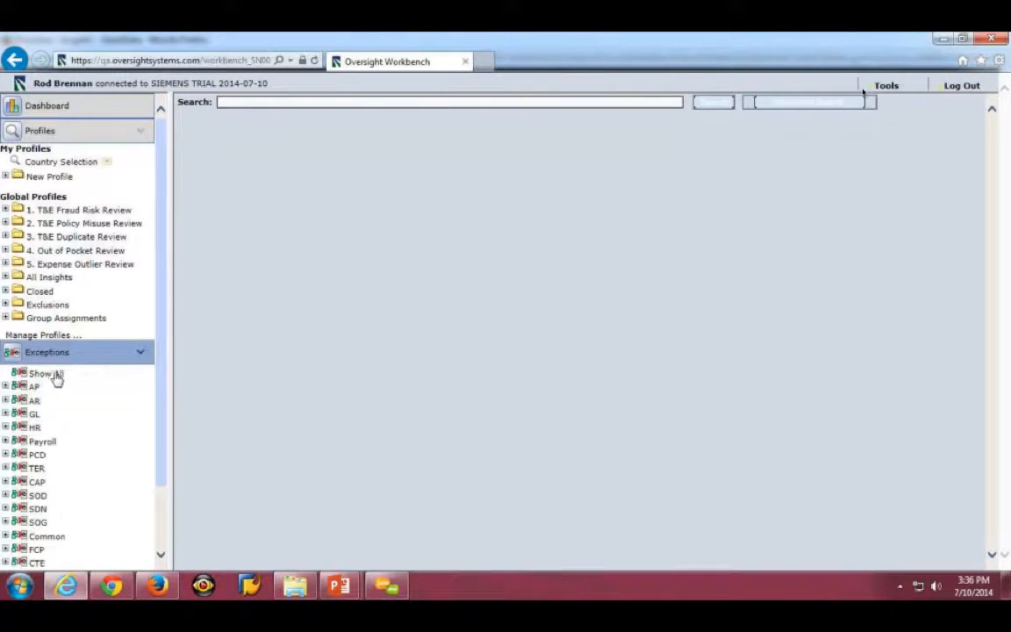
pyautogui.click(52, 374)
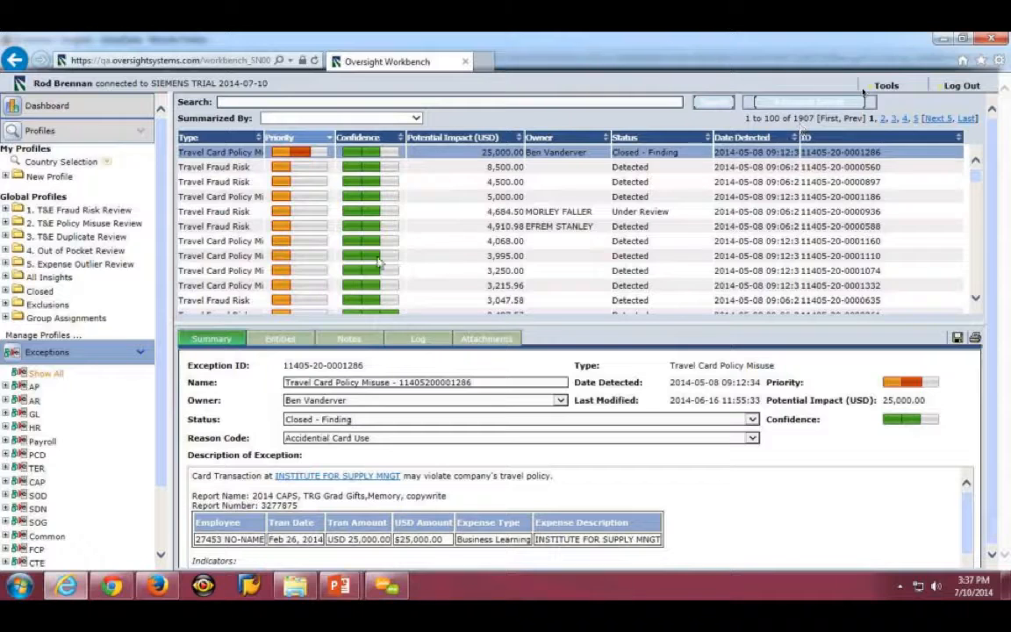
# Step: Reopen the Group 2 assignment profile and sort its exceptions by potential impact, highest first
pyautogui.click(6, 318)
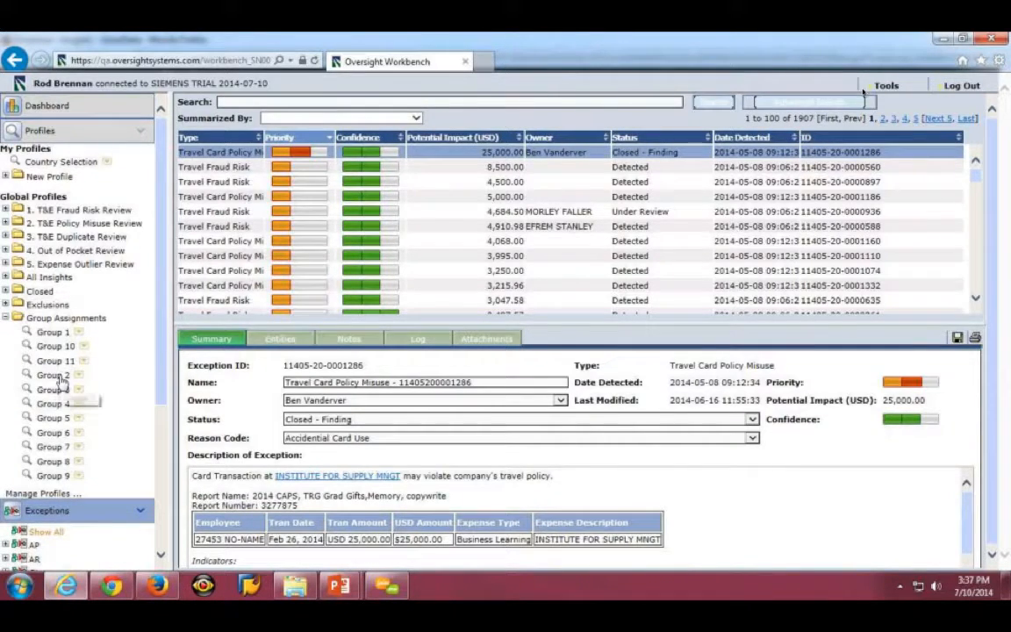
pyautogui.click(56, 376)
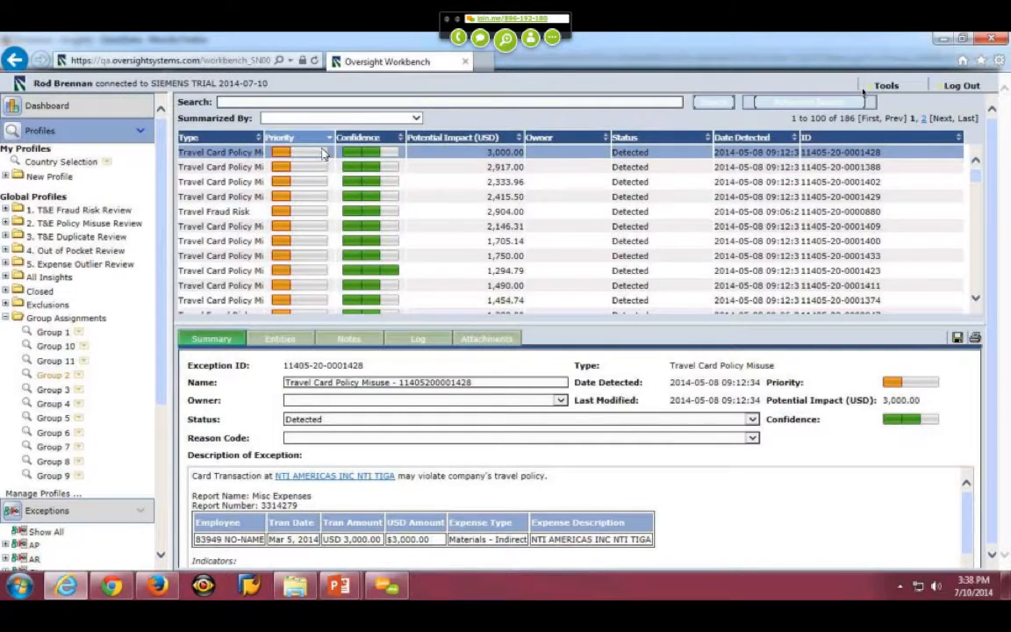
pyautogui.click(514, 142)
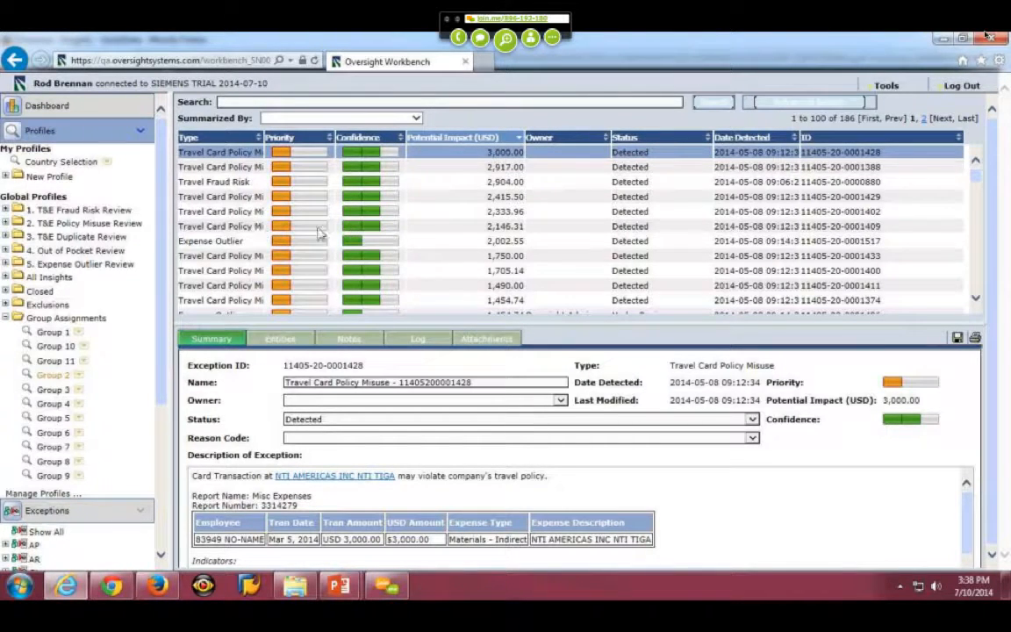
# Step: Review the details of the 2,146.31 USD travel card exception in its own window and take a brief look at the advanced search
pyautogui.doubleClick(348, 226)
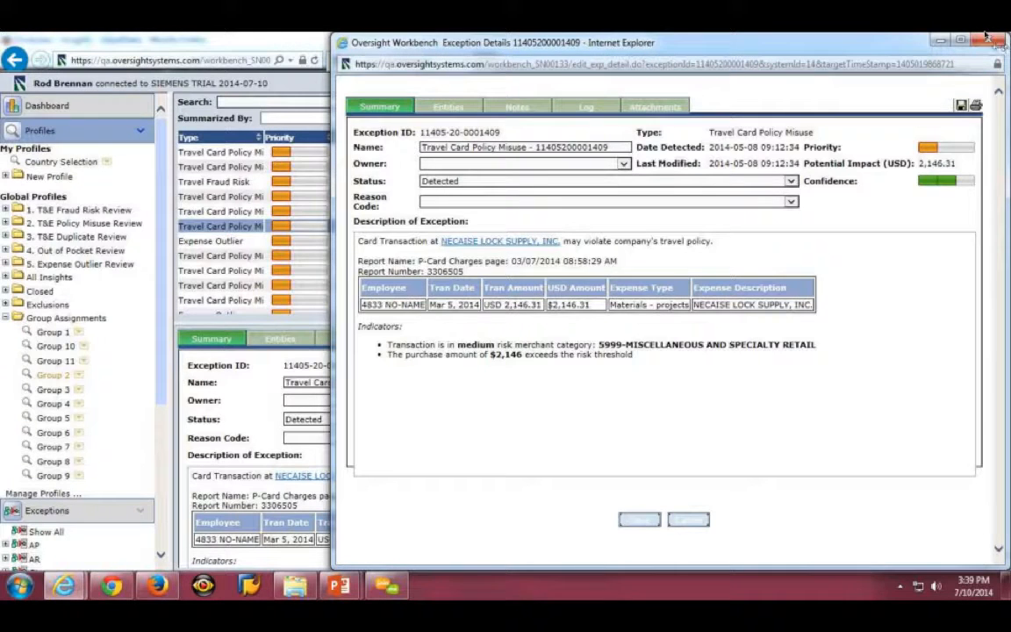
pyautogui.click(986, 39)
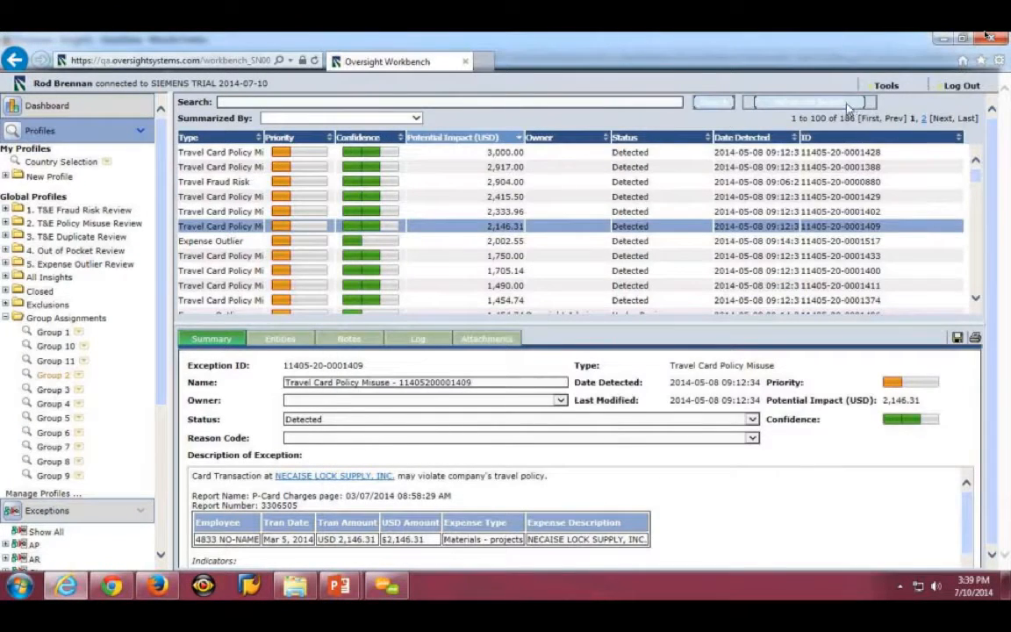
pyautogui.click(848, 106)
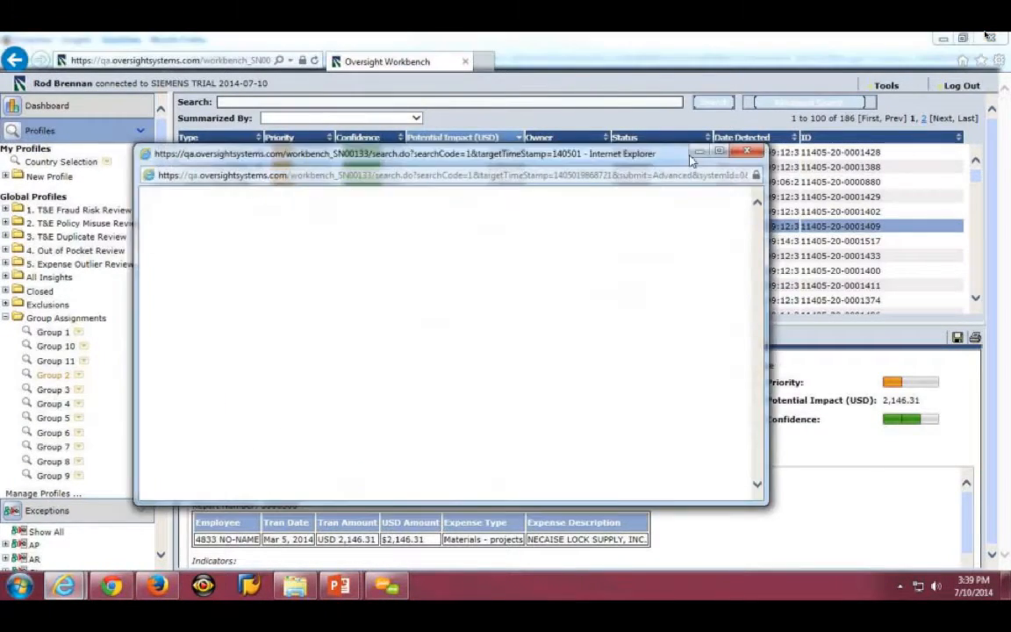
pyautogui.click(752, 153)
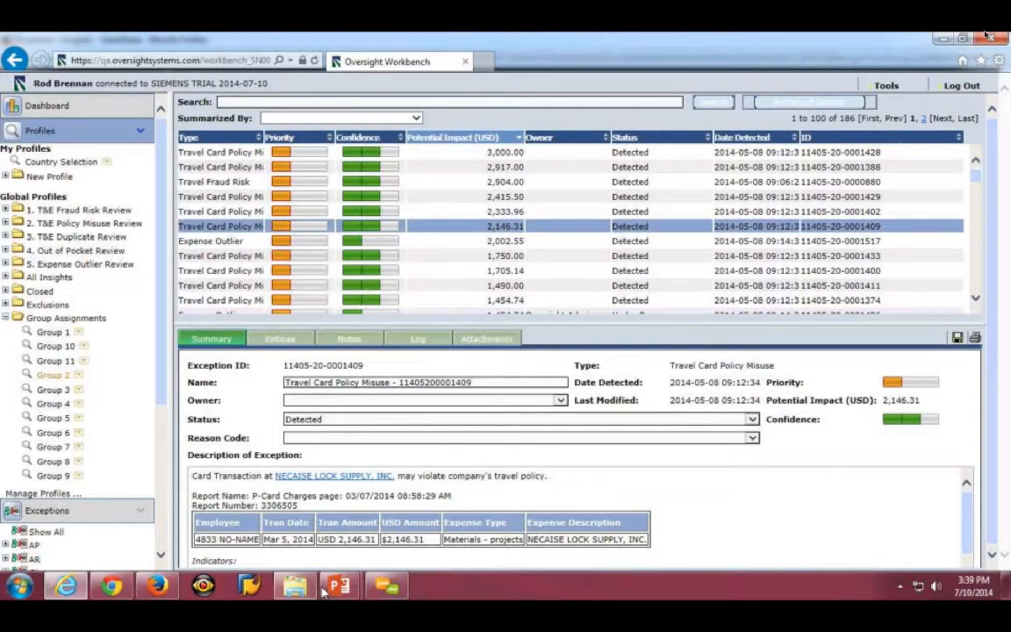
# Step: Switch to the Rutgers Session 3 slides in PowerPoint, show the hands-on exercise slide full screen, and exit the show
pyautogui.moveTo(338, 588)
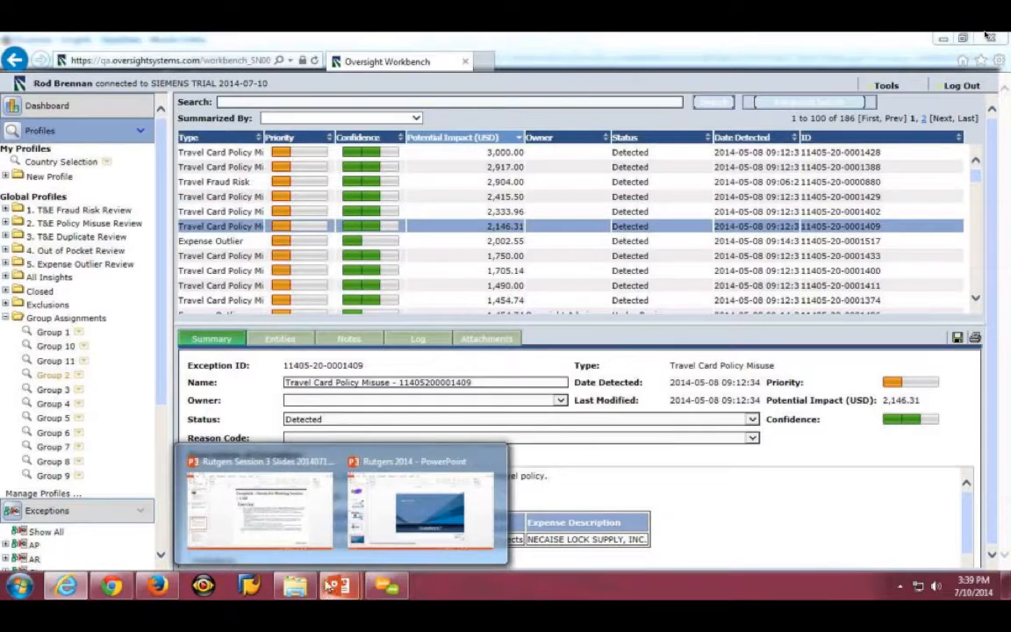
pyautogui.click(289, 537)
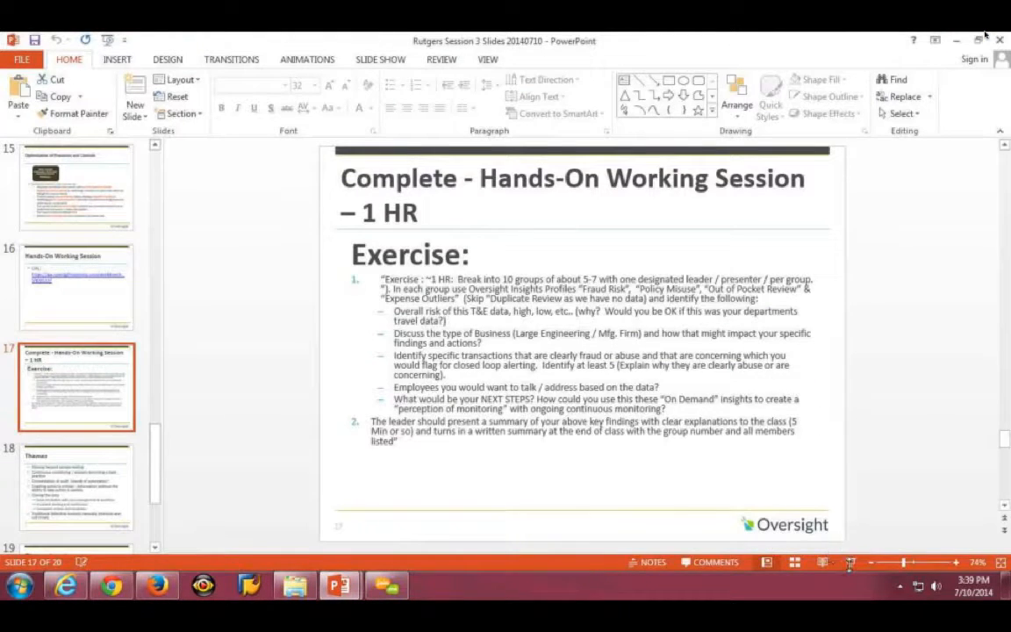
pyautogui.click(850, 565)
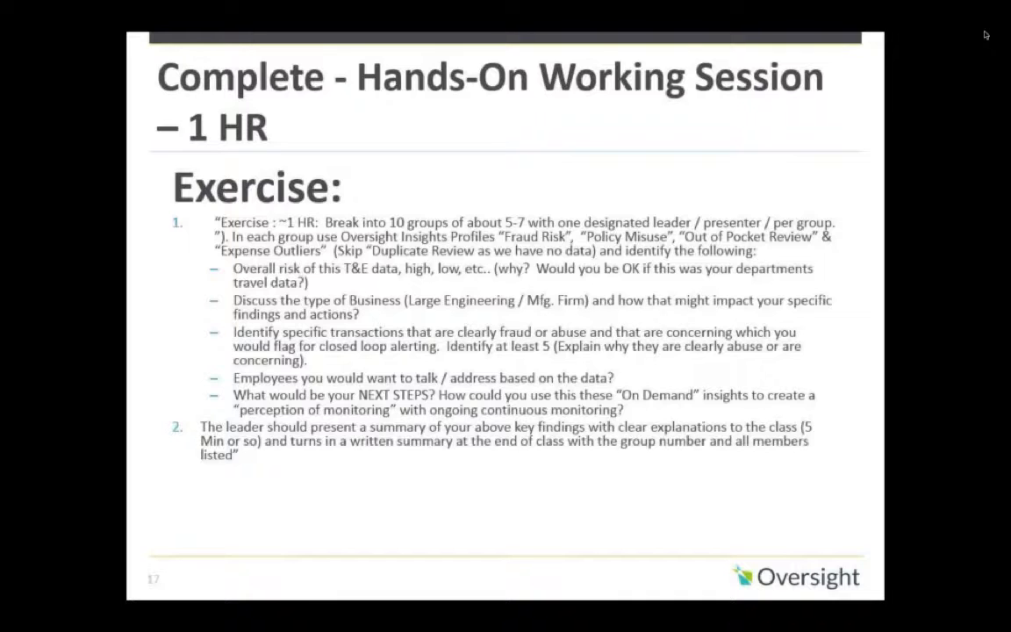
pyautogui.press('Escape')
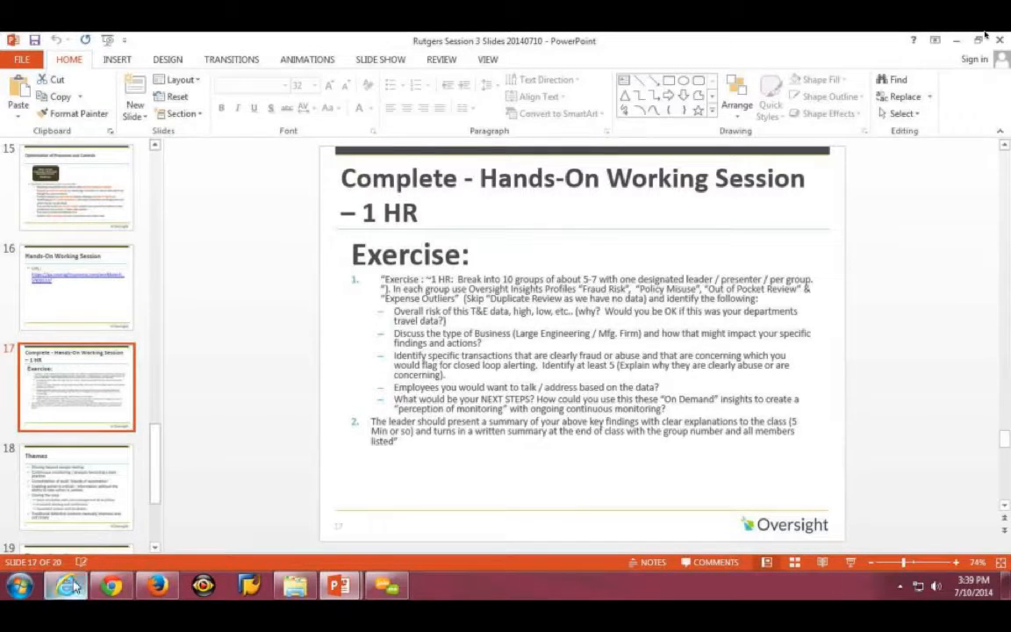
# Step: Switch back to Oversight Workbench and view the report details and indicators in the selected exception's description
pyautogui.moveTo(70, 586)
pyautogui.click(96, 516)
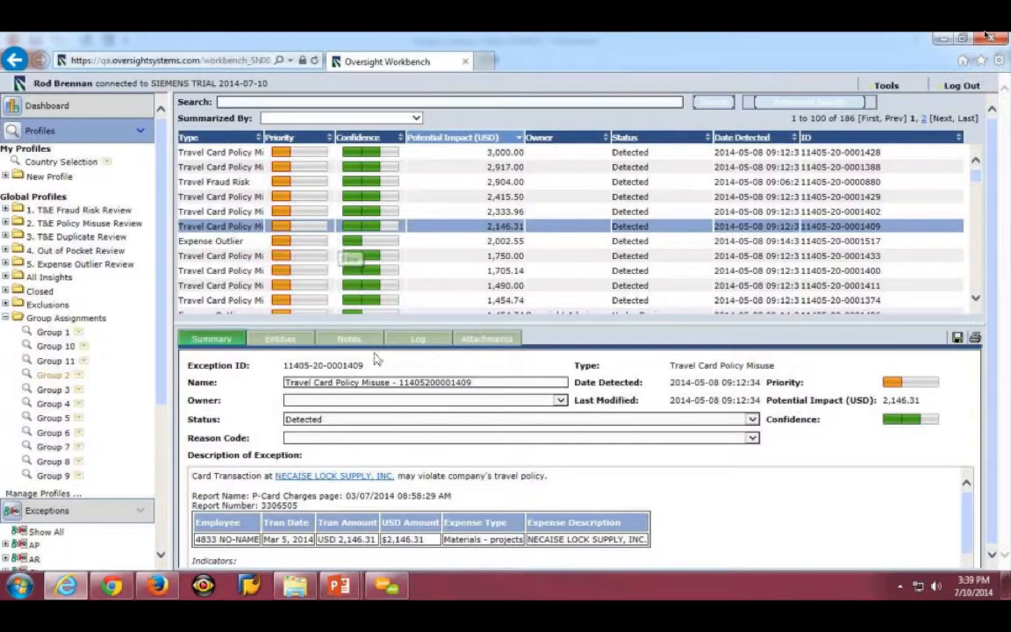
pyautogui.scroll(-1, 437, 479)
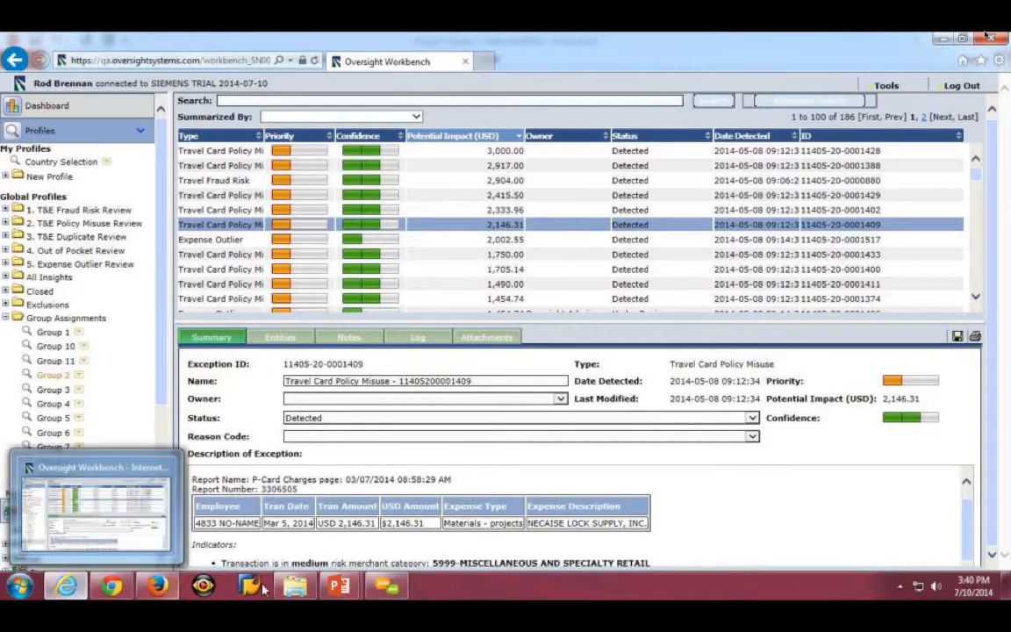
# Step: Return to the Rutgers Session 3 slides in PowerPoint and start the slide show from the hands-on exercise slide
pyautogui.moveTo(293, 590)
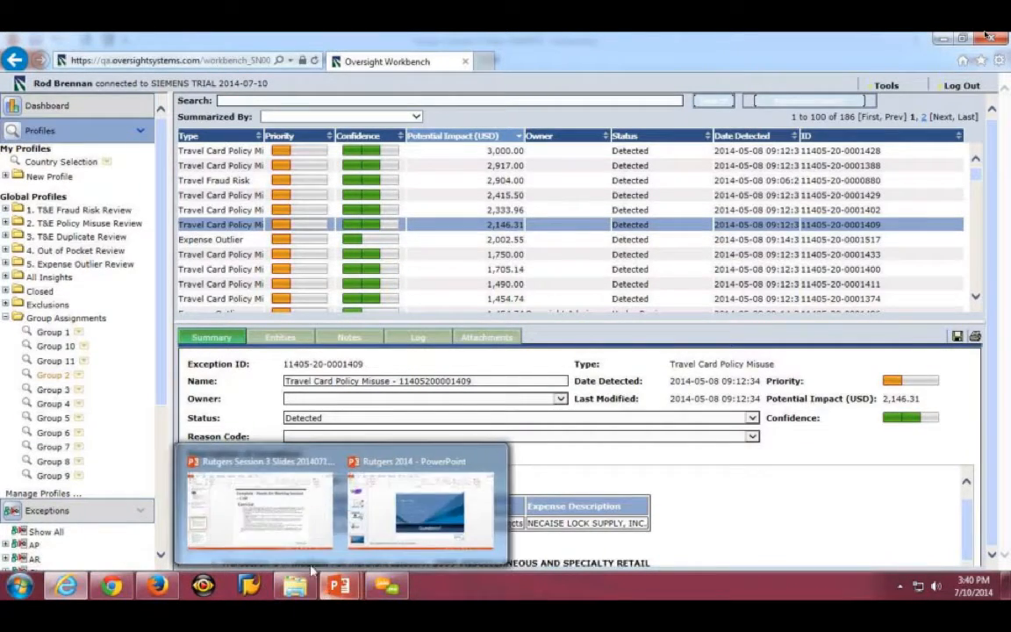
pyautogui.click(282, 530)
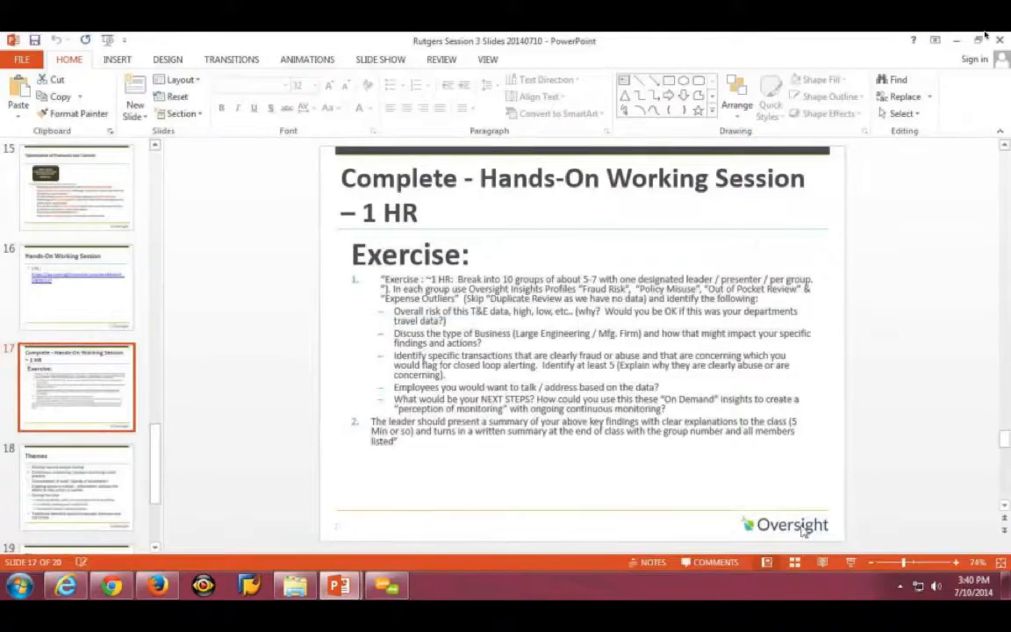
pyautogui.click(851, 563)
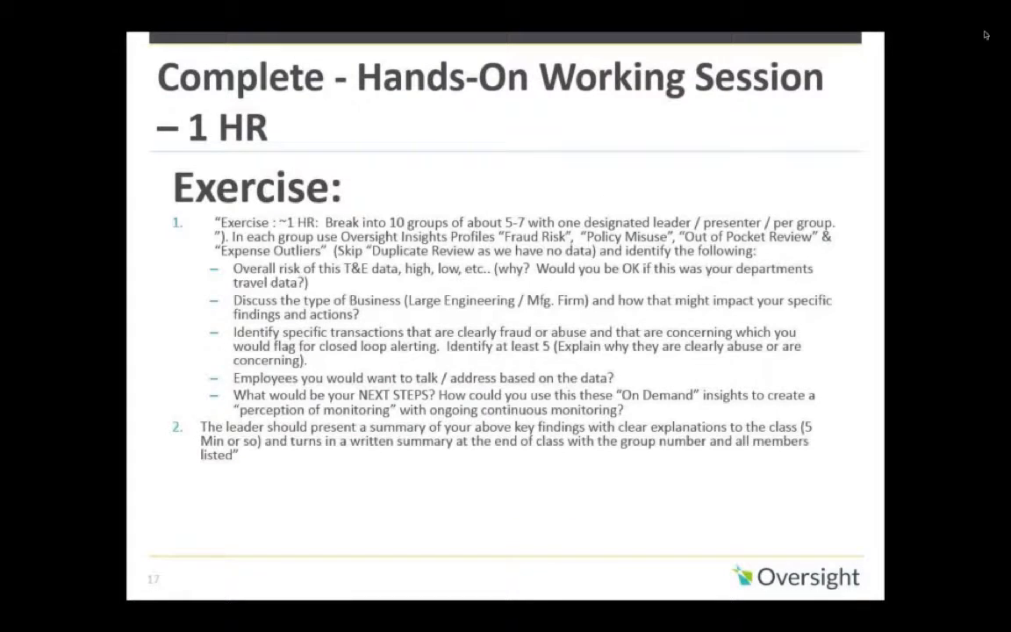
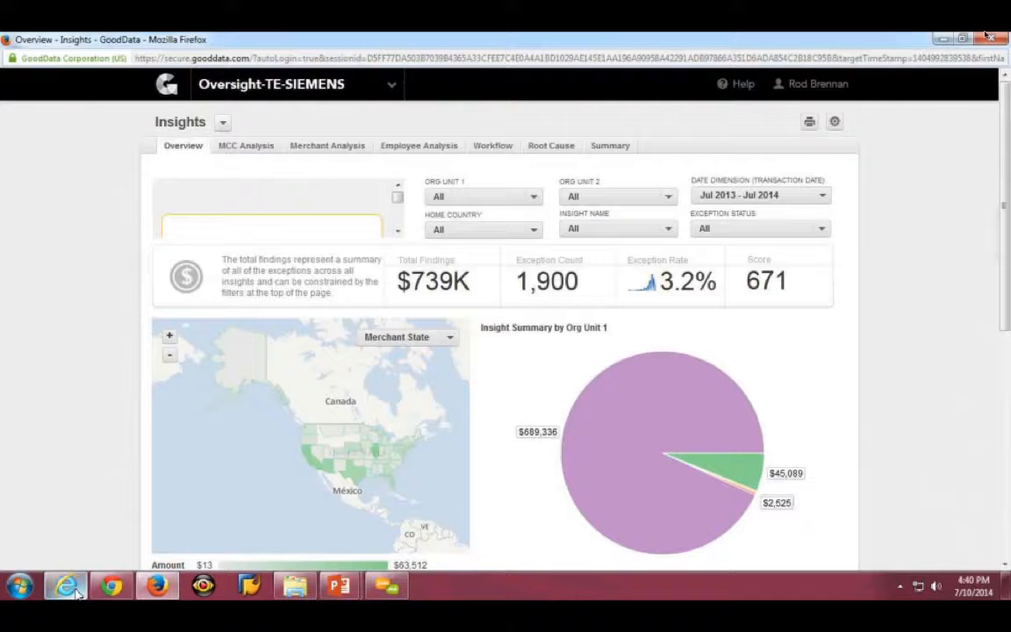
# Step: Switch to Oversight Workbench and inspect the contents of the T&E Fraud Risk Review and T&E Duplicate Review folders, collapsing both
pyautogui.moveTo(75, 593)
pyautogui.click(65, 492)
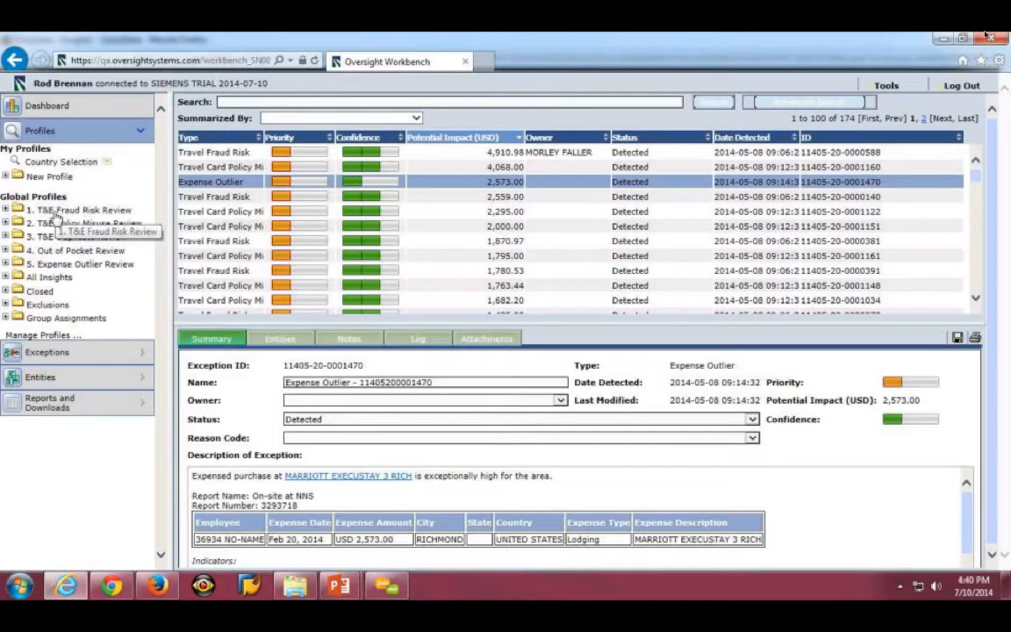
pyautogui.click(6, 211)
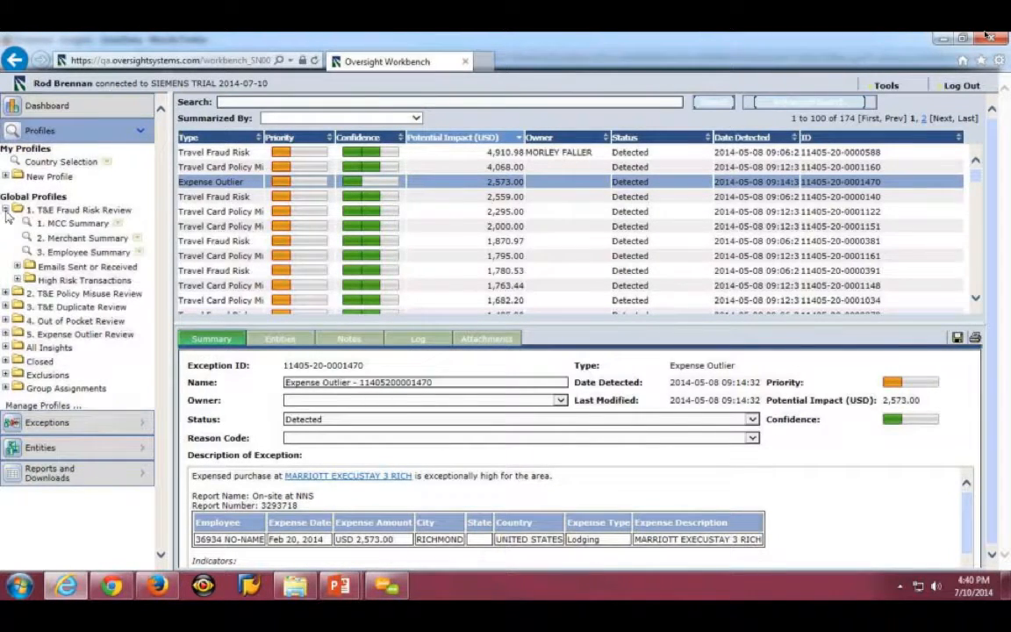
pyautogui.click(6, 307)
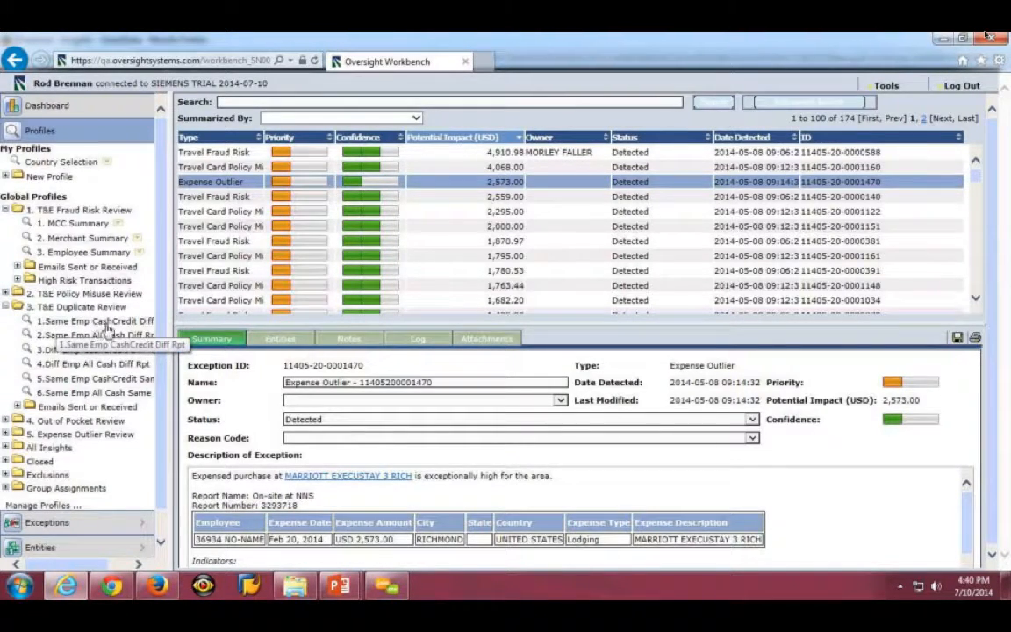
pyautogui.click(7, 307)
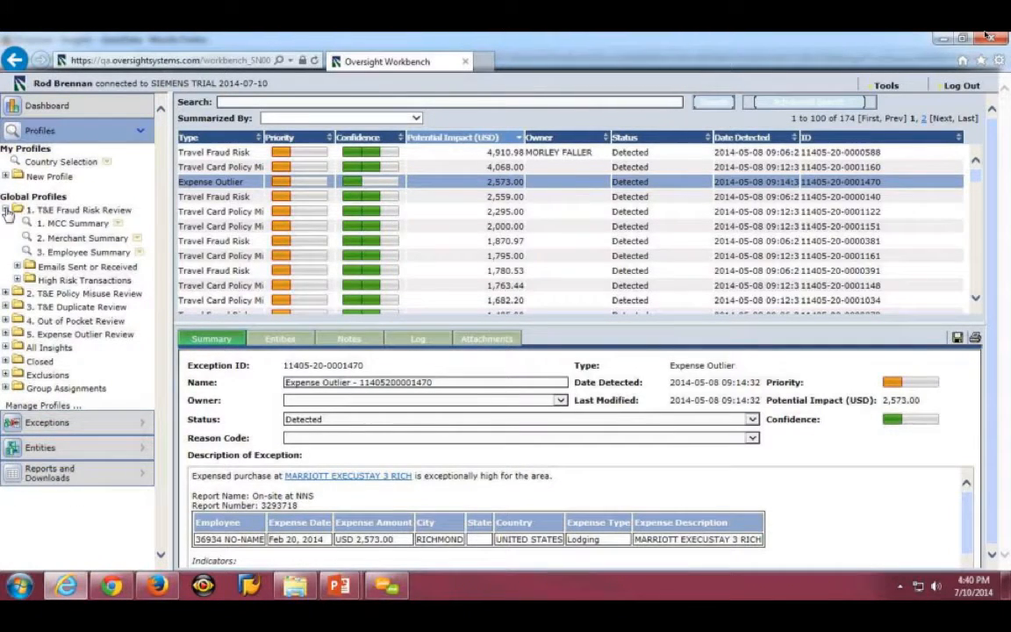
pyautogui.click(7, 210)
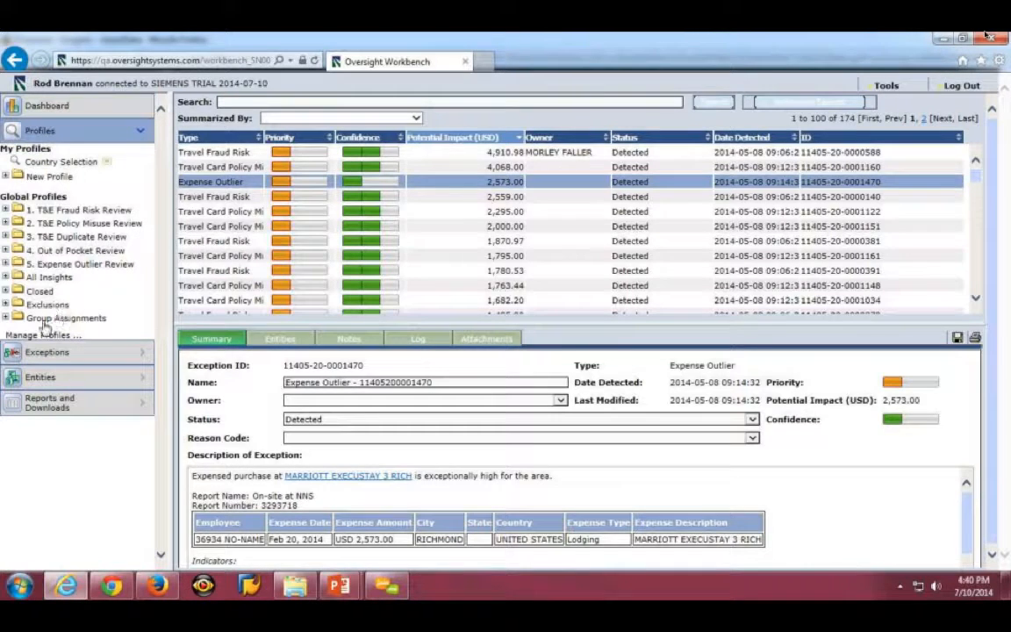
# Step: List all exceptions and summarize them by Exception Status
pyautogui.click(143, 356)
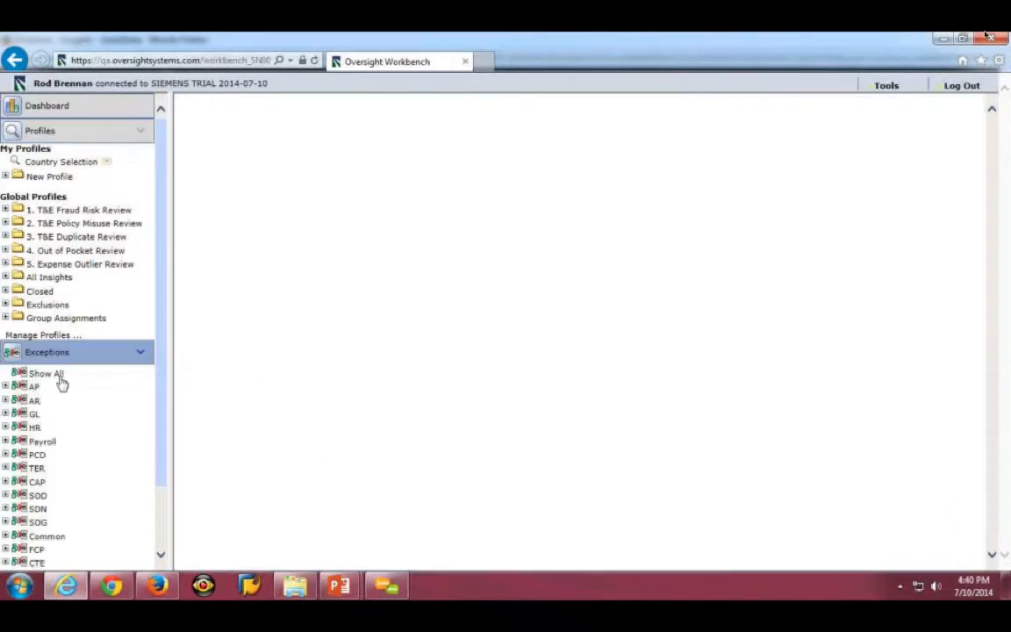
pyautogui.click(49, 374)
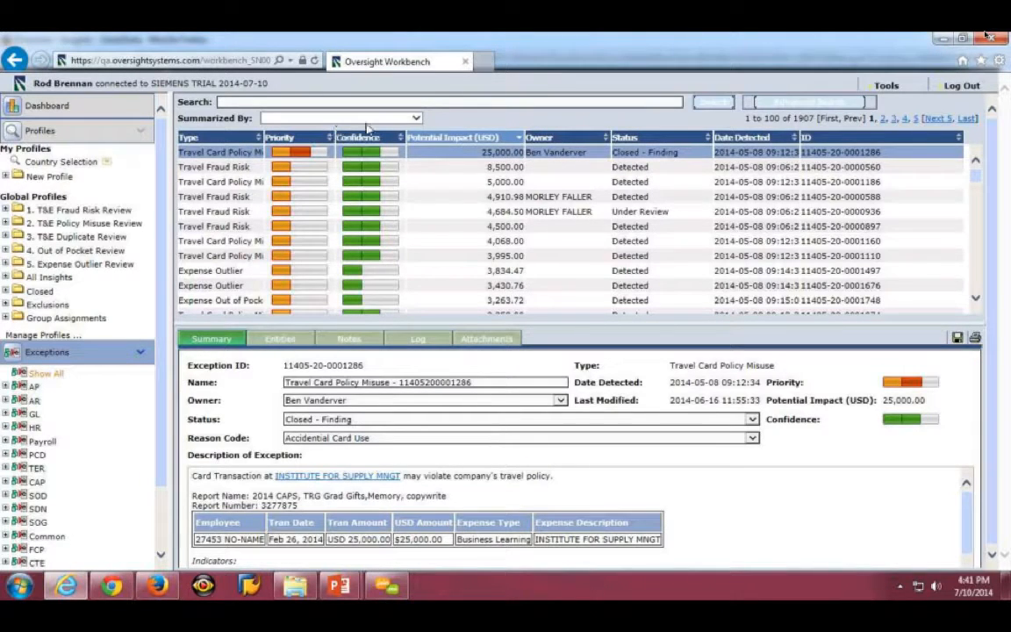
pyautogui.click(417, 119)
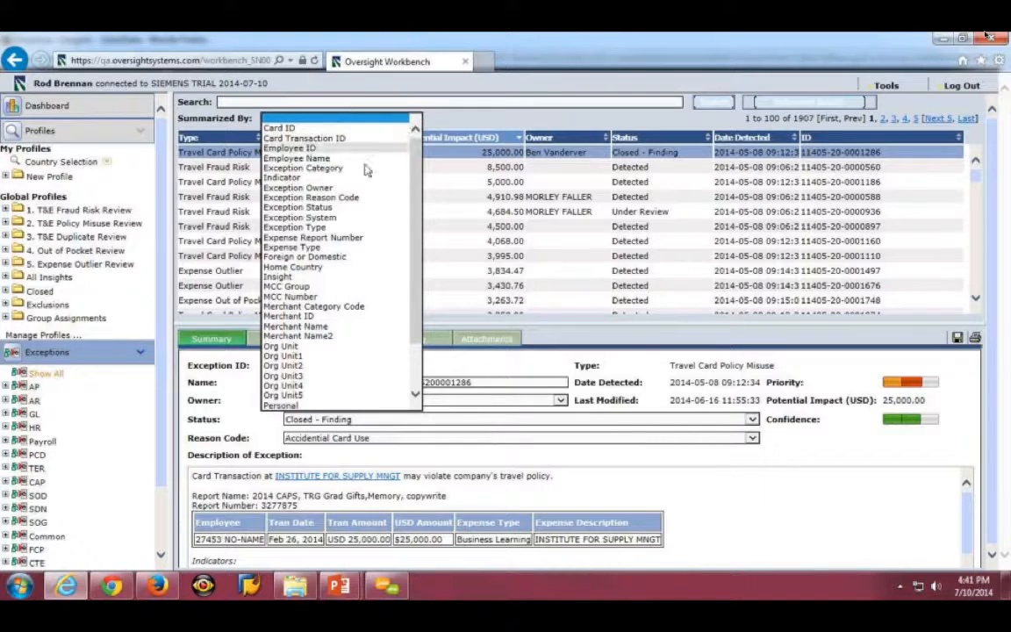
pyautogui.click(334, 208)
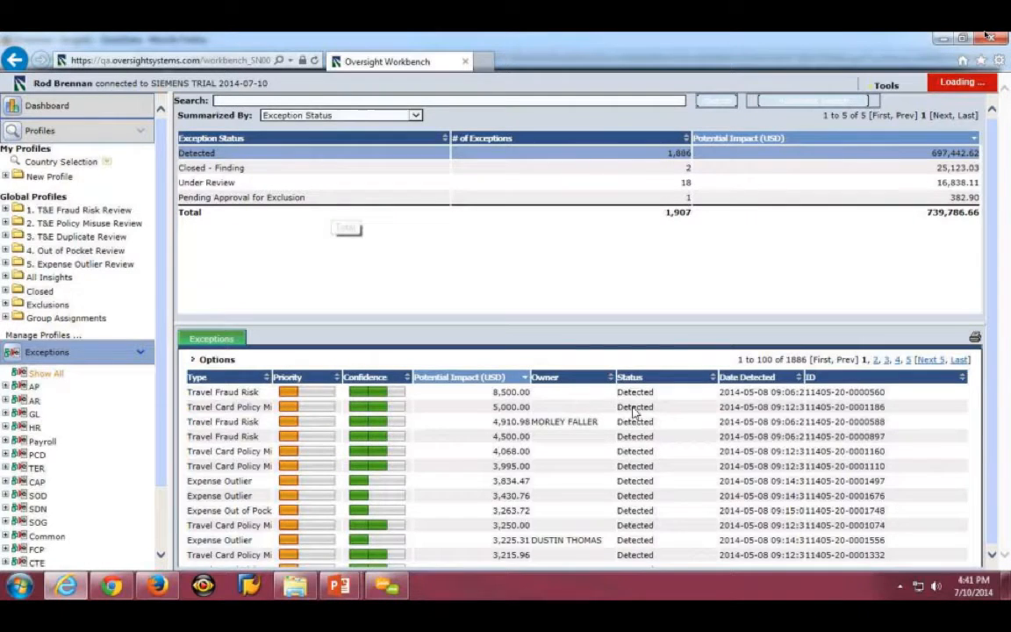
pyautogui.scroll(-3, 633, 414)
pyautogui.scroll(3, 633, 412)
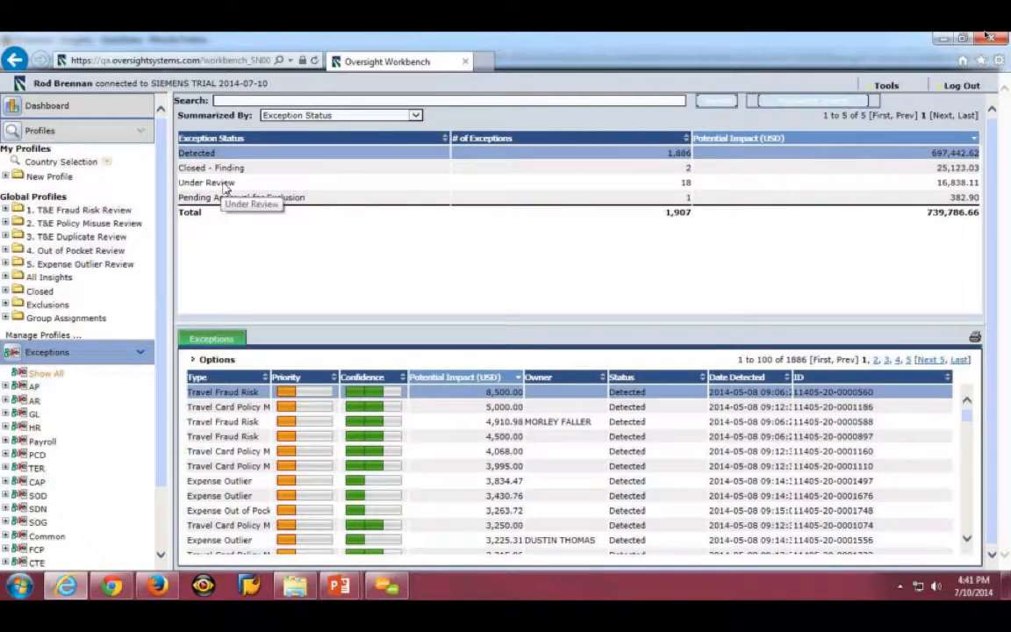
# Step: Open the Under Review exceptions in a separate window and look through their types, impacts and owners
pyautogui.doubleClick(227, 183)
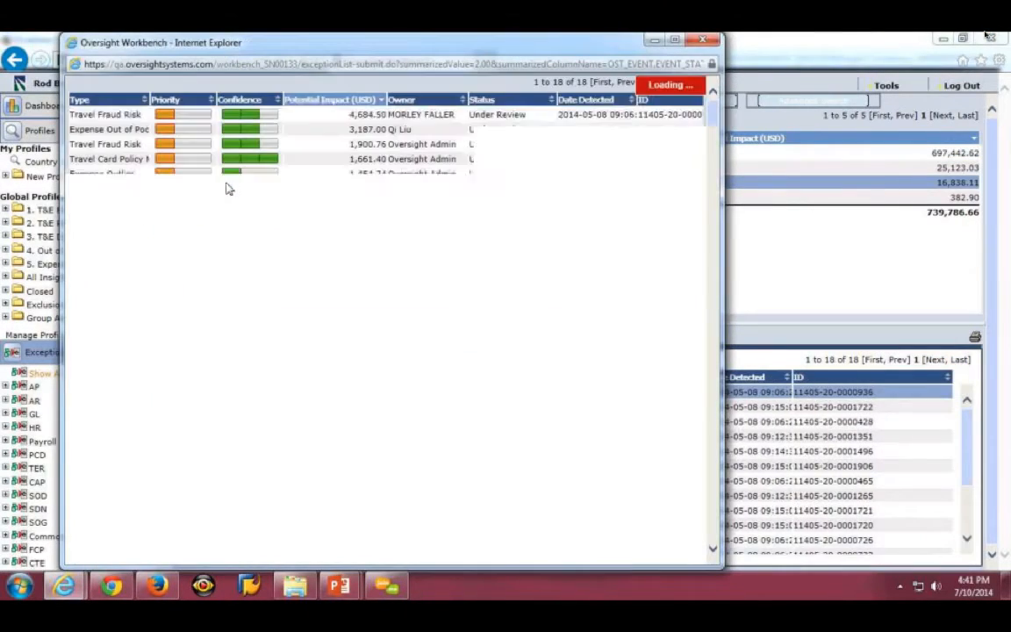
pyautogui.scroll(-2, 453, 255)
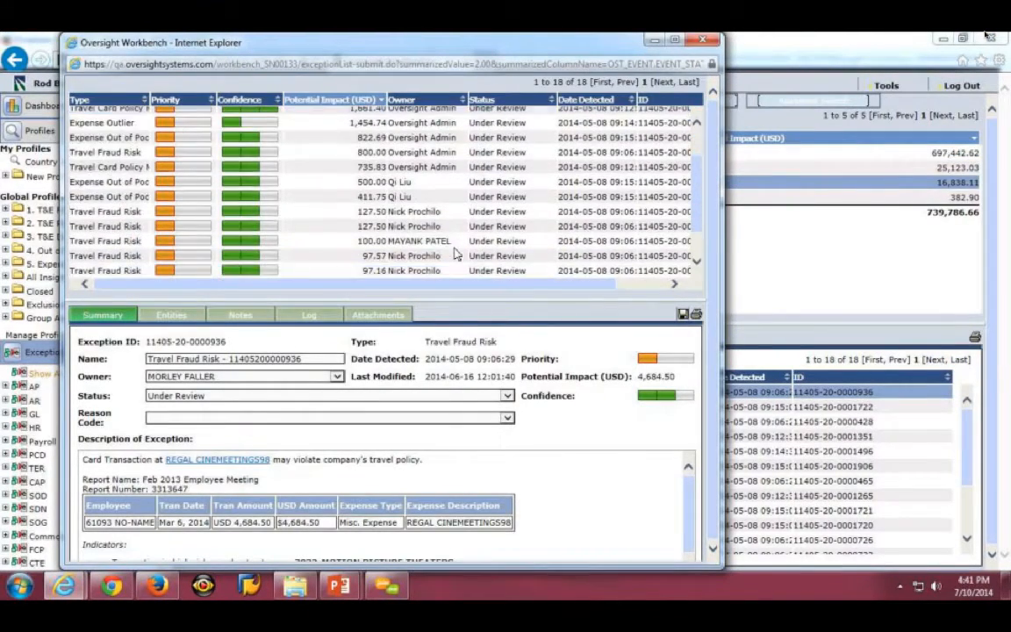
pyautogui.scroll(2, 456, 254)
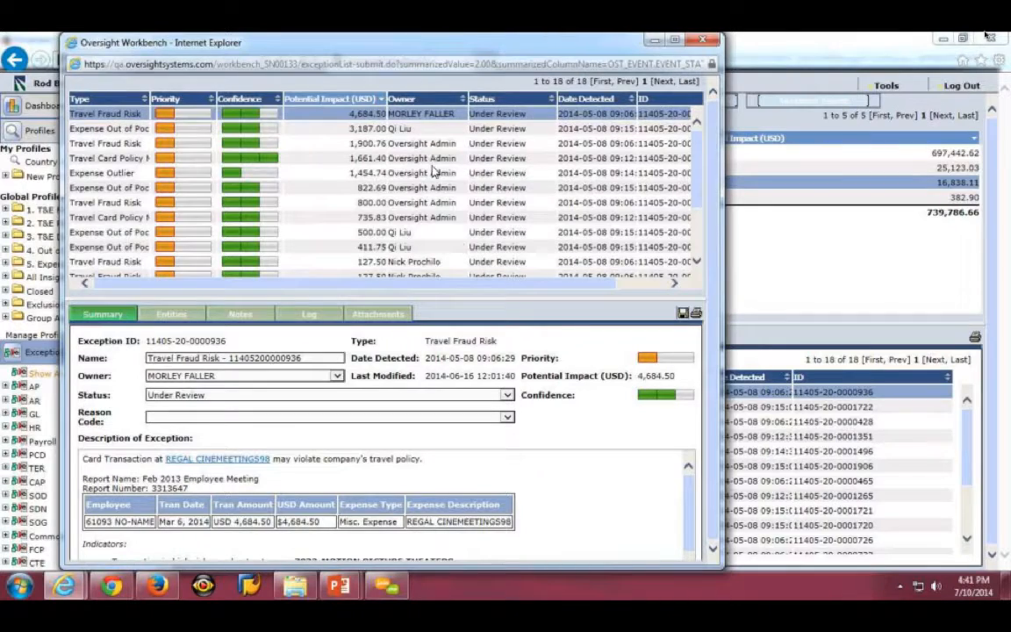
# Step: Look through the remaining Under Review exceptions, close their window and clear the Summarized By grouping on the main exception list
pyautogui.scroll(-3, 433, 172)
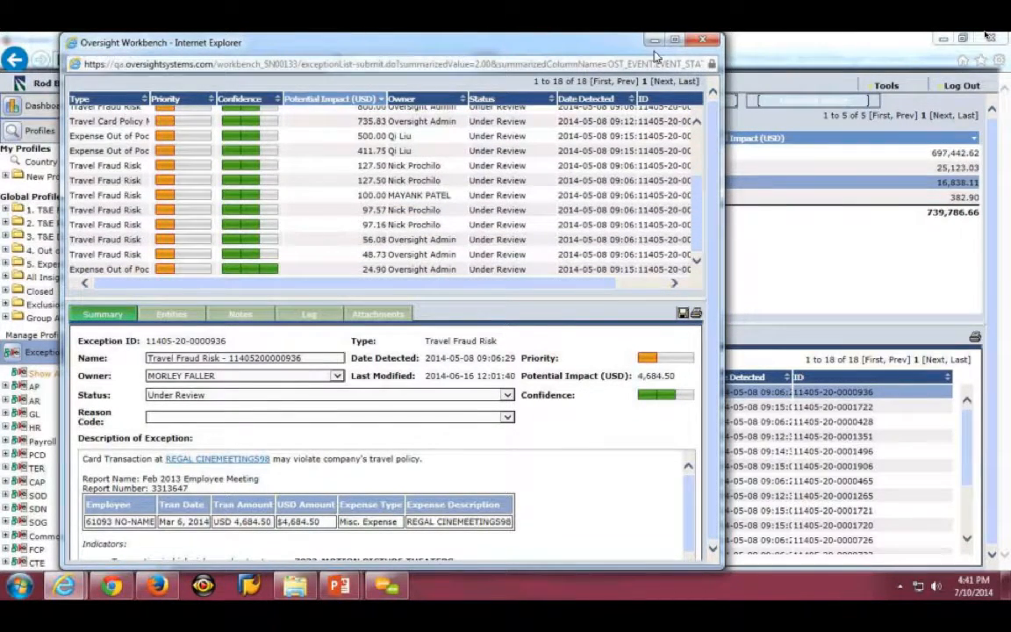
pyautogui.click(702, 40)
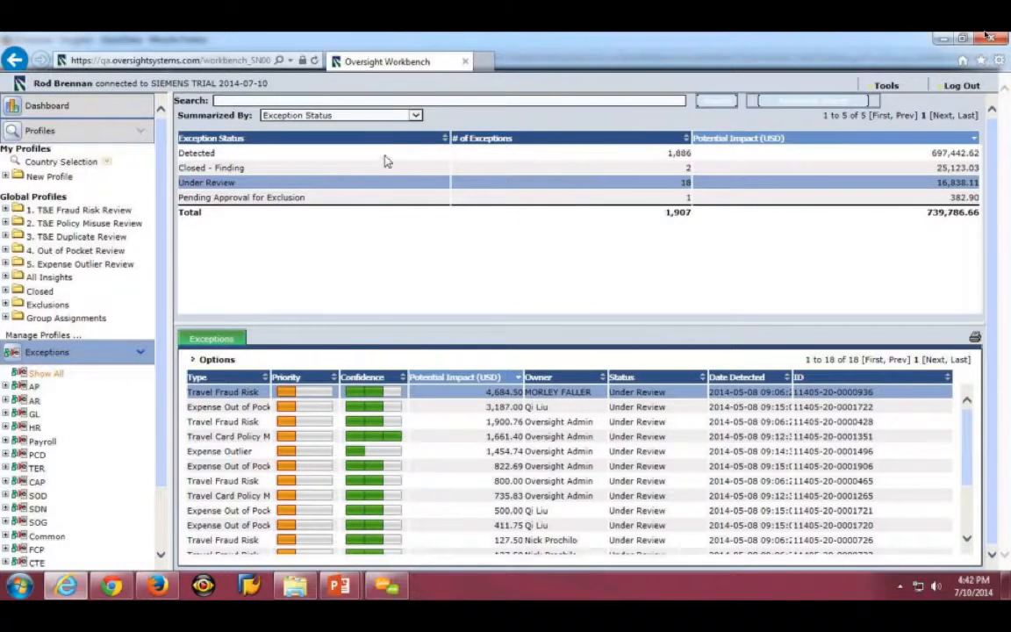
pyautogui.click(378, 115)
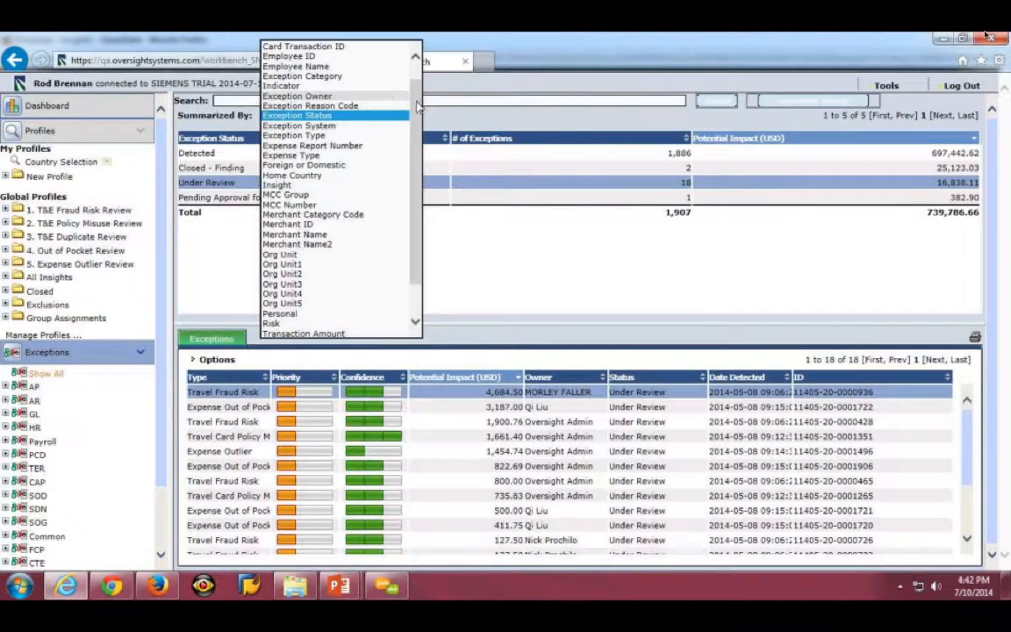
pyautogui.scroll(1, 395, 88)
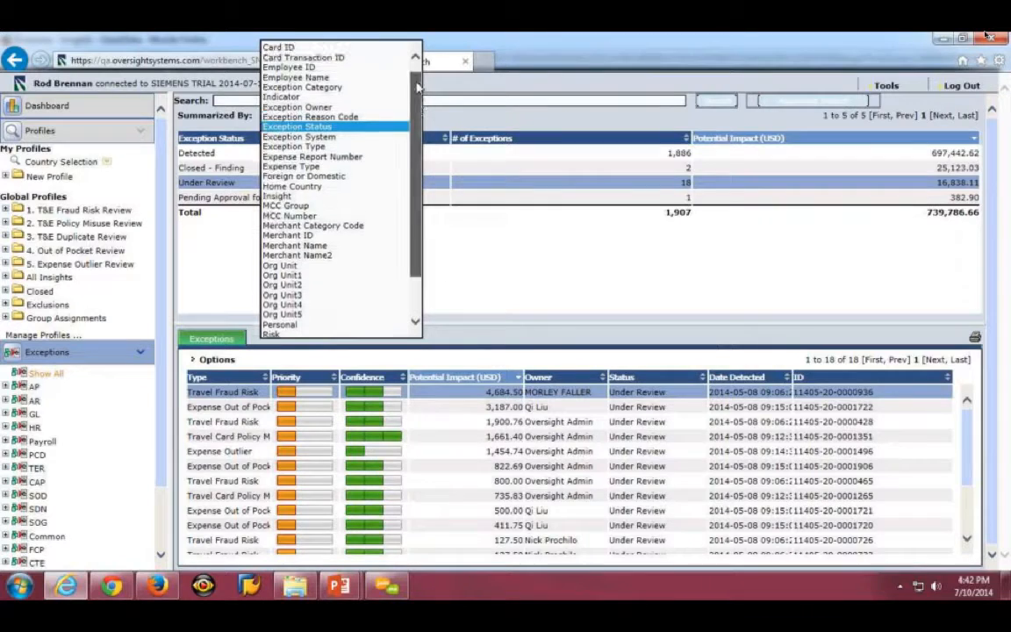
pyautogui.click(368, 53)
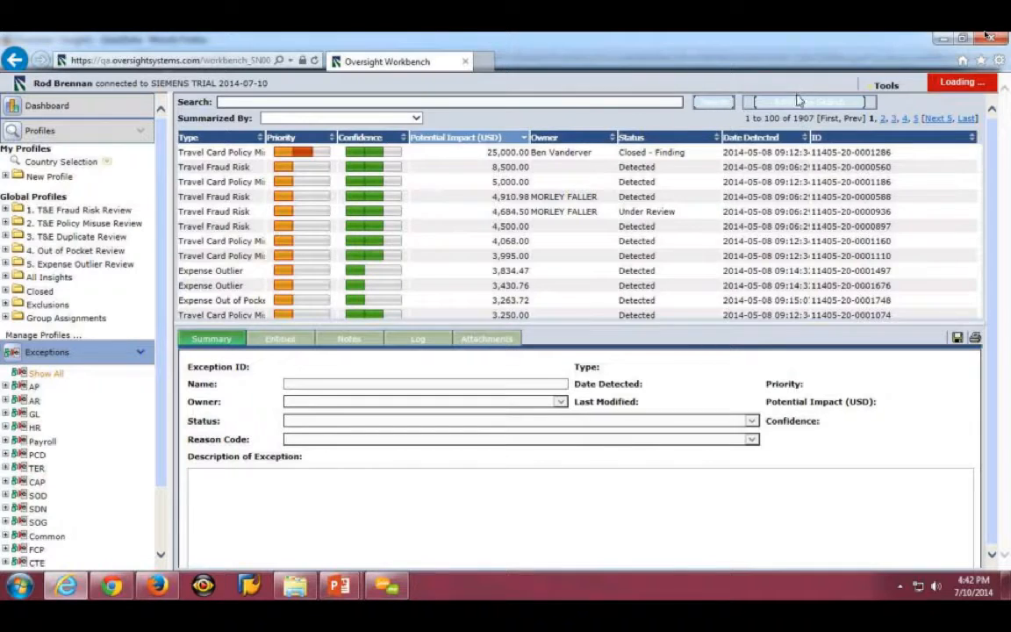
# Step: Run an advanced search for exceptions whose Exception Status does not equal Correction Detected
pyautogui.click(804, 104)
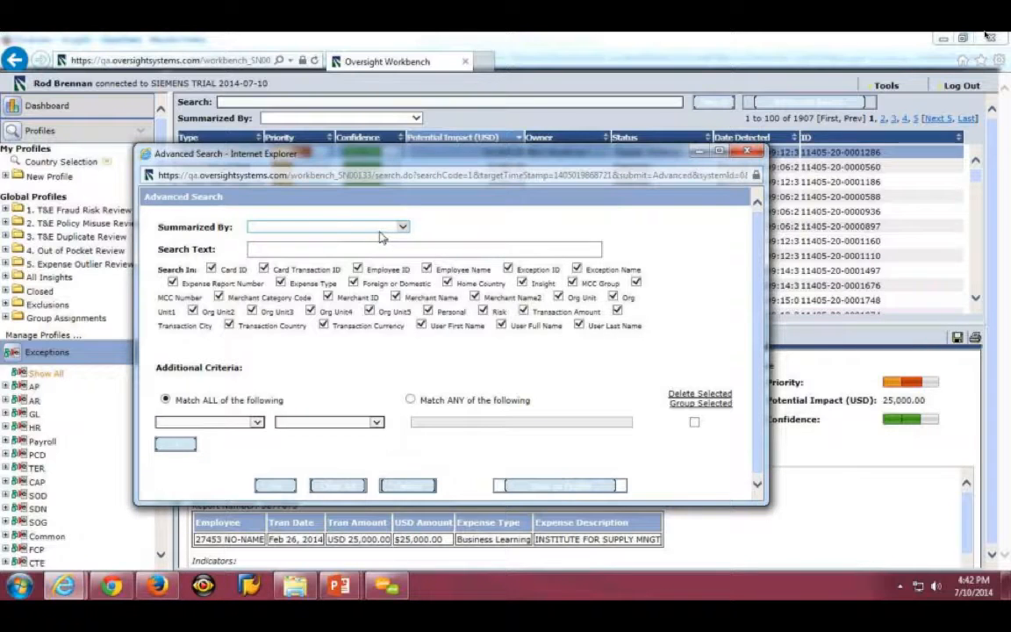
pyautogui.click(255, 422)
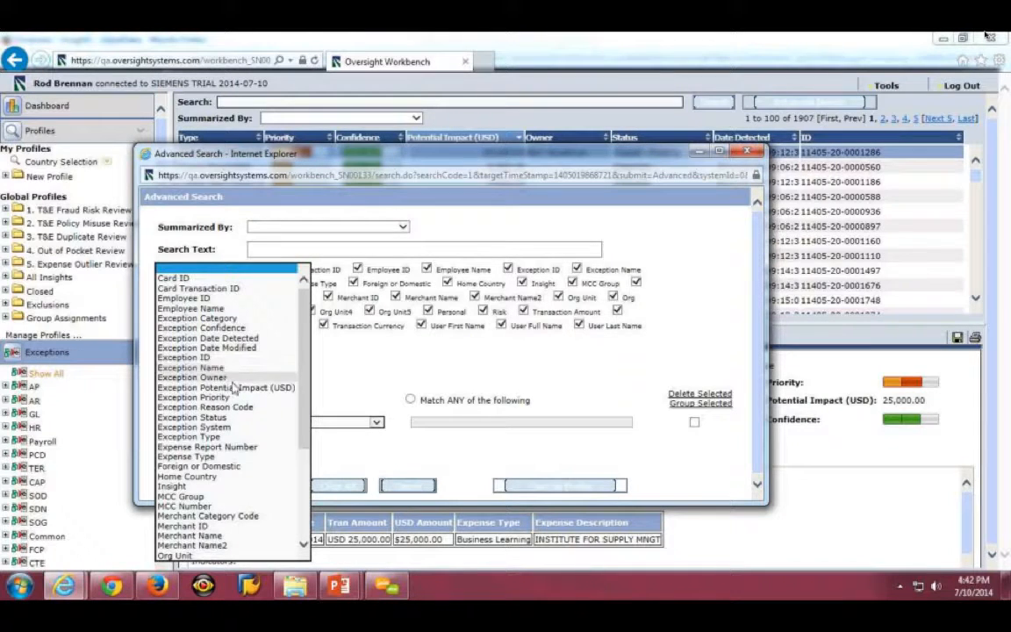
pyautogui.click(211, 417)
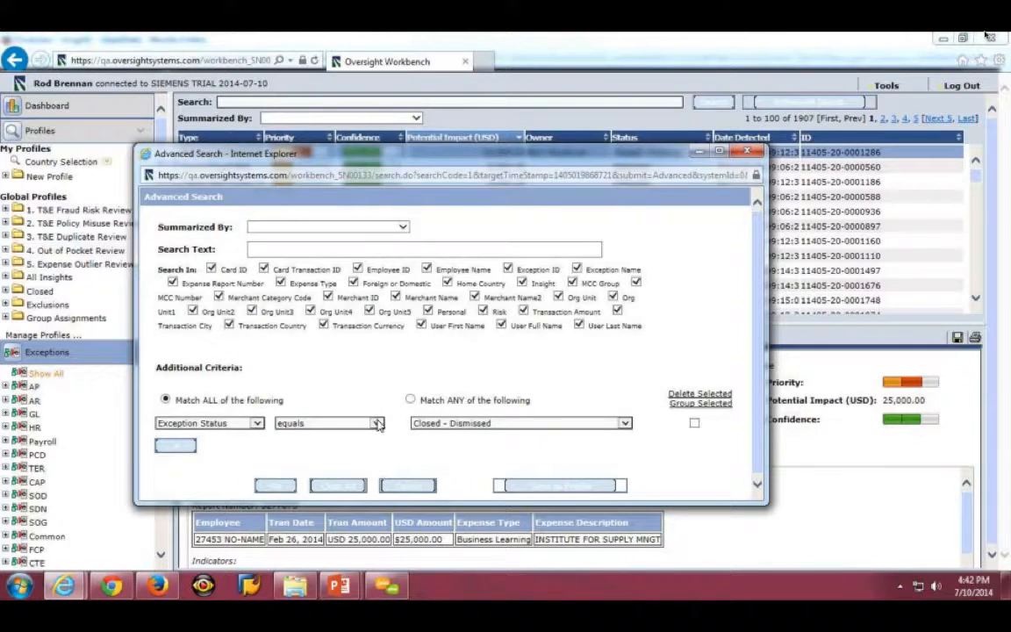
pyautogui.click(378, 423)
pyautogui.click(335, 434)
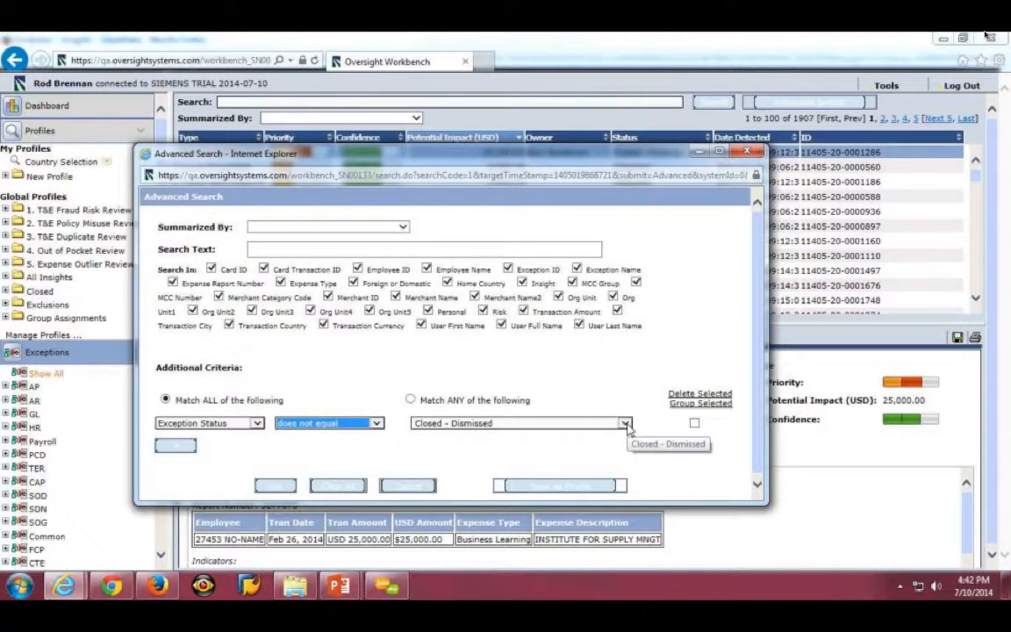
pyautogui.click(625, 423)
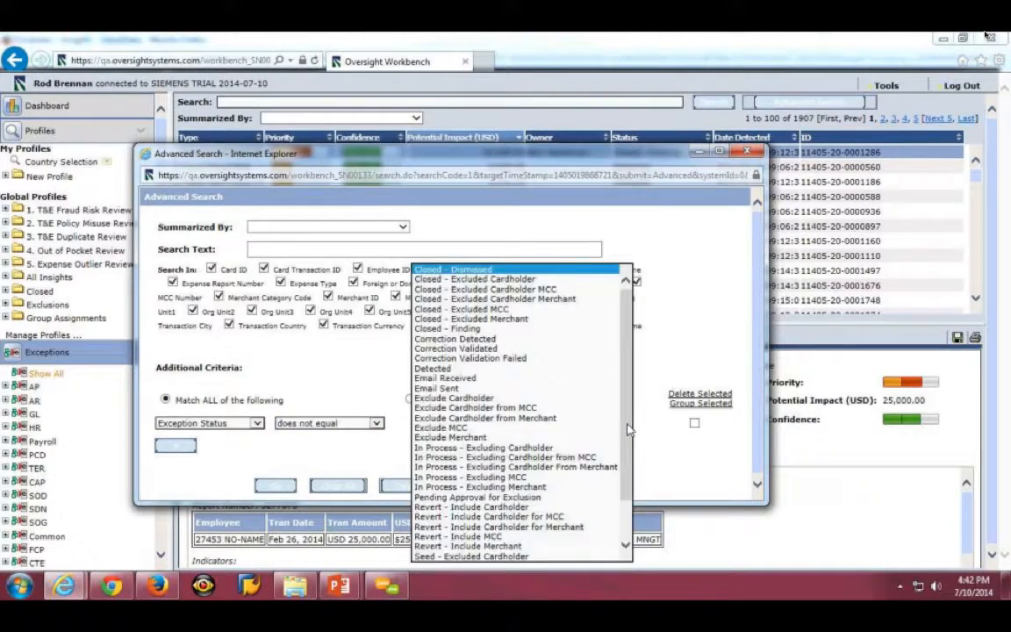
pyautogui.click(488, 341)
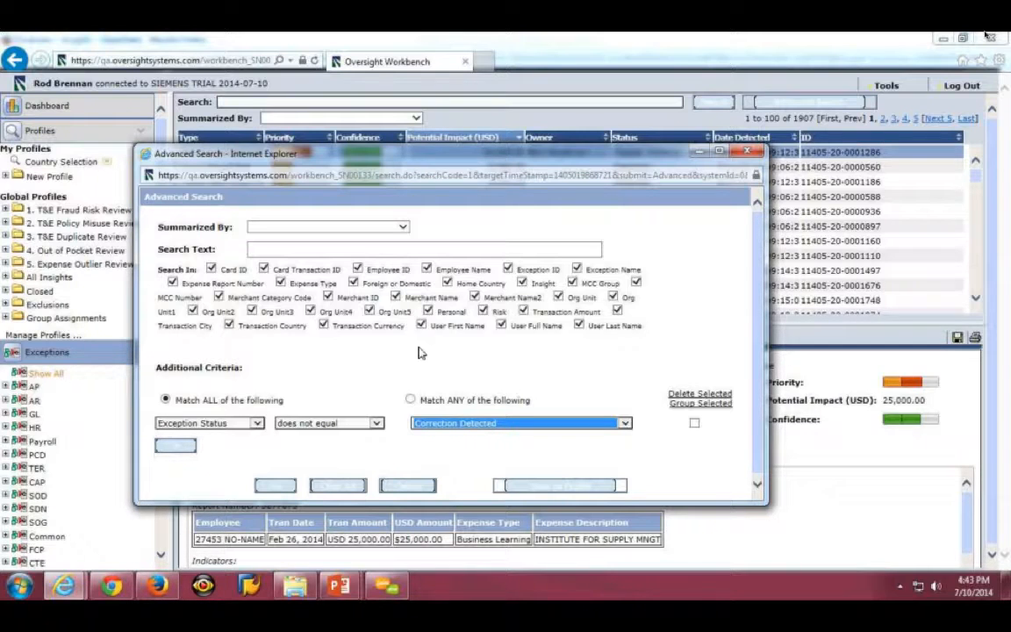
pyautogui.click(276, 486)
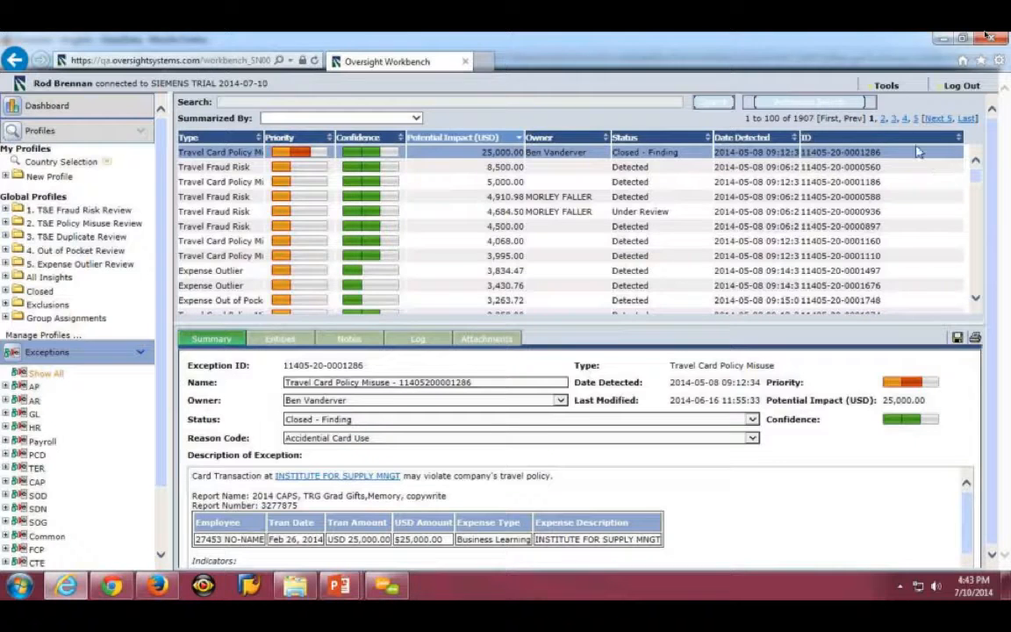
# Step: Clear the previous advanced search criteria and add a criterion for Exception Potential Impact (USD) greater than 5000
pyautogui.click(817, 102)
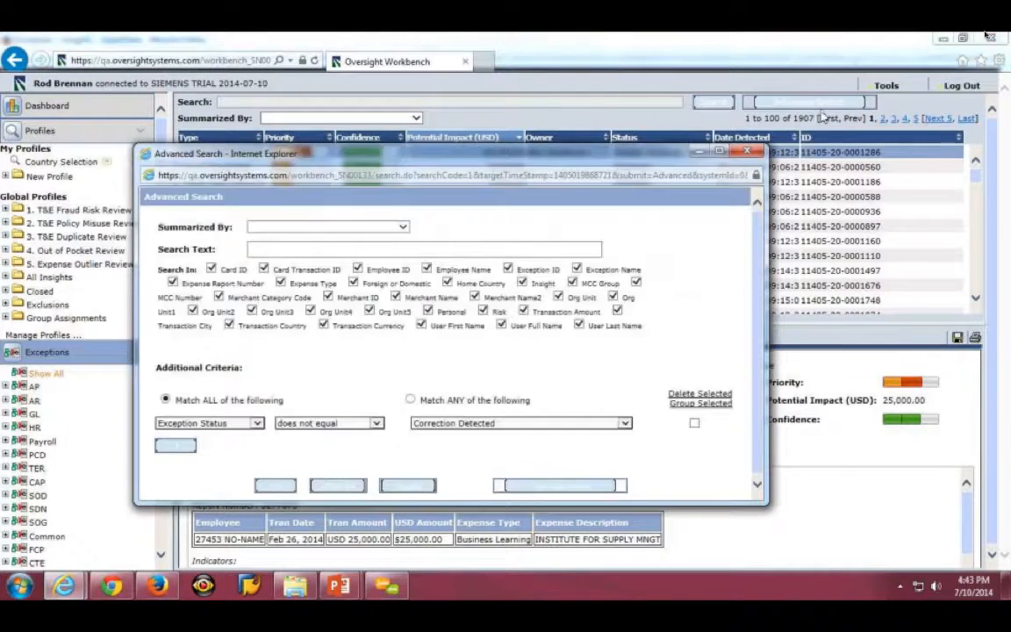
pyautogui.click(338, 486)
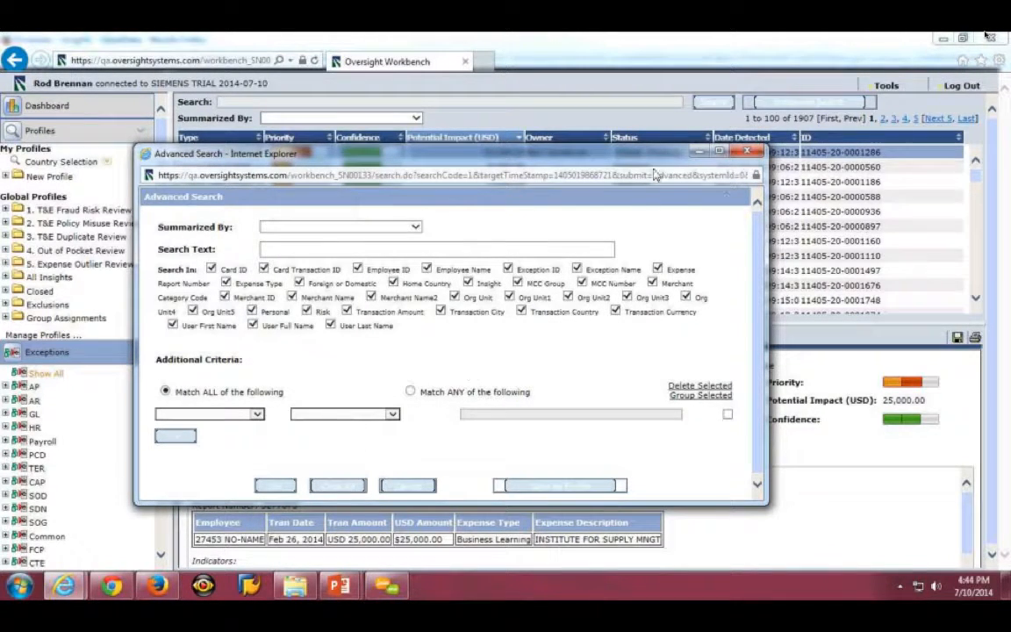
pyautogui.click(259, 416)
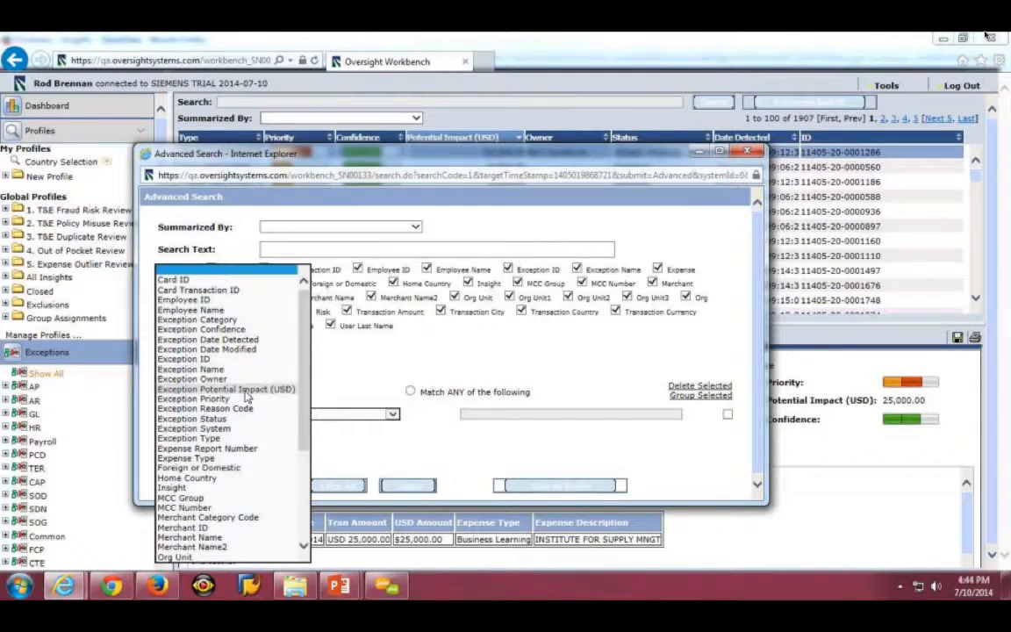
pyautogui.click(247, 391)
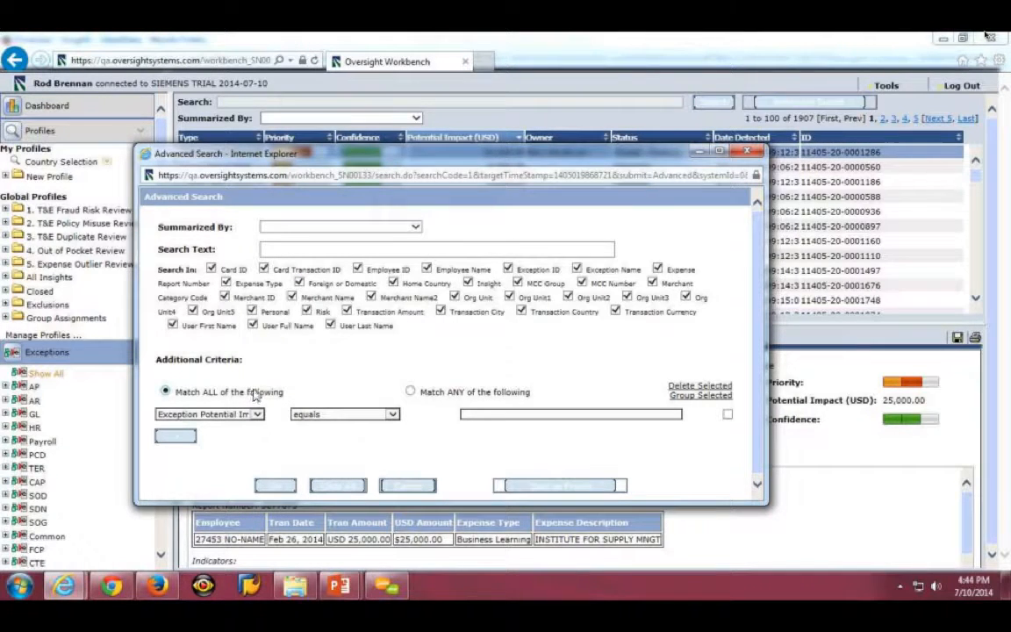
pyautogui.click(394, 414)
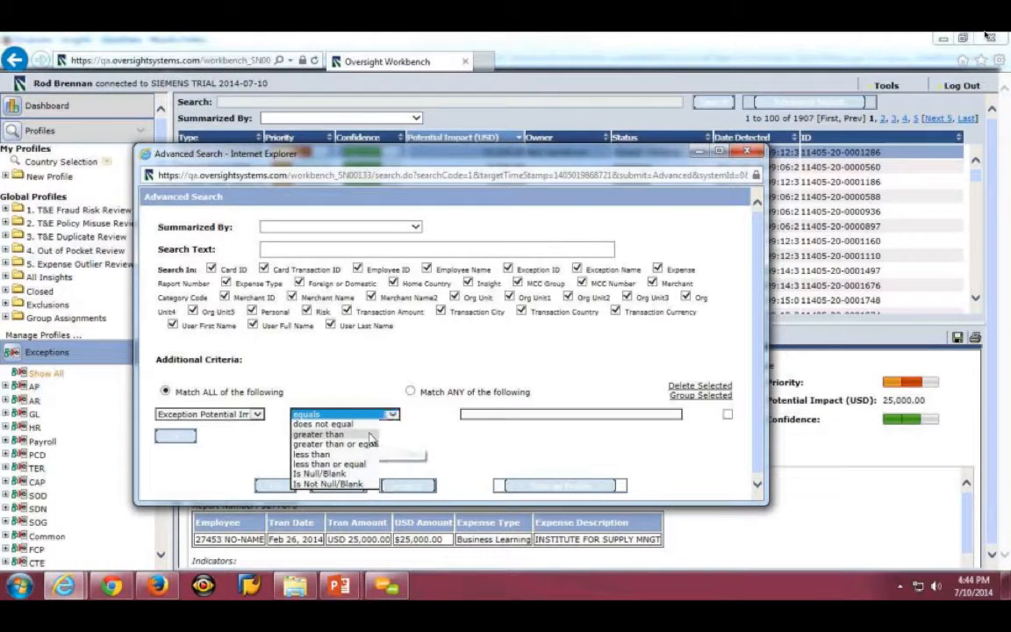
pyautogui.click(369, 435)
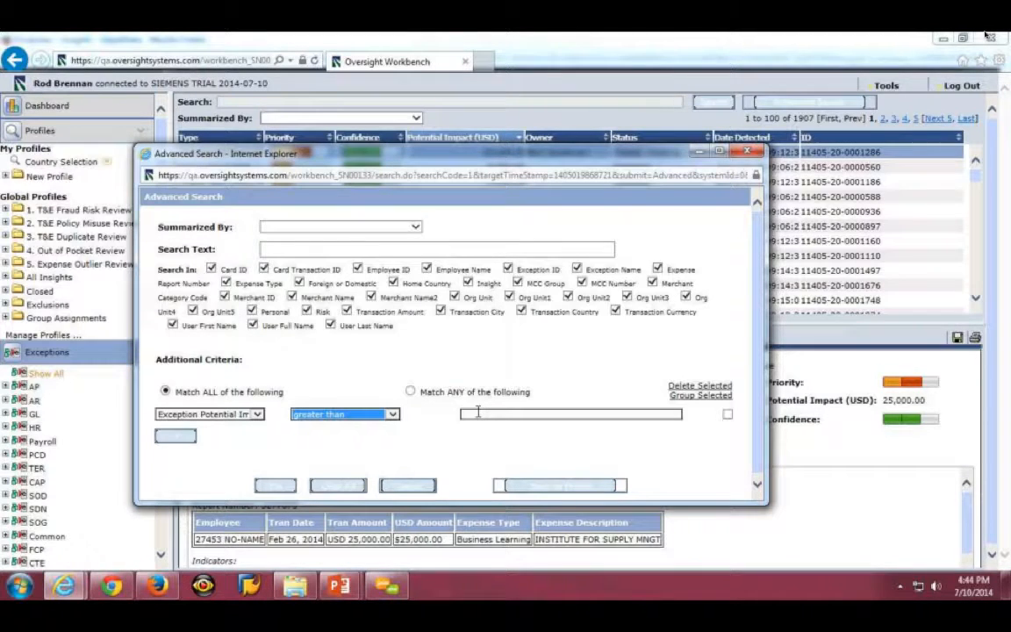
pyautogui.click(478, 412)
pyautogui.write('5')
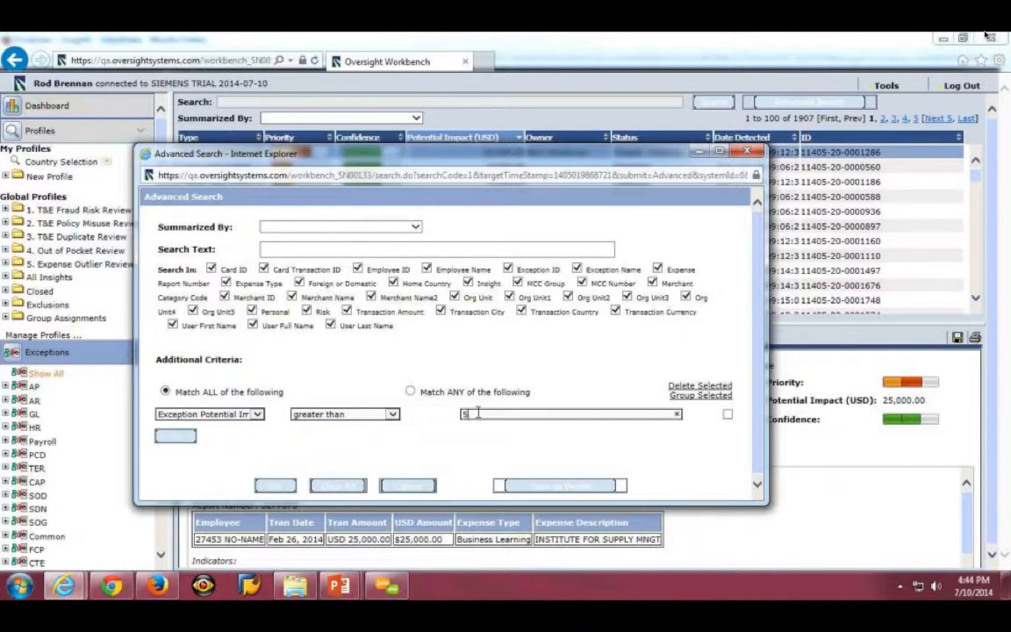
pyautogui.write('000')
# Step: Add a second criterion row and change the 5000 impact criterion's operator to less than or equal
pyautogui.click(175, 437)
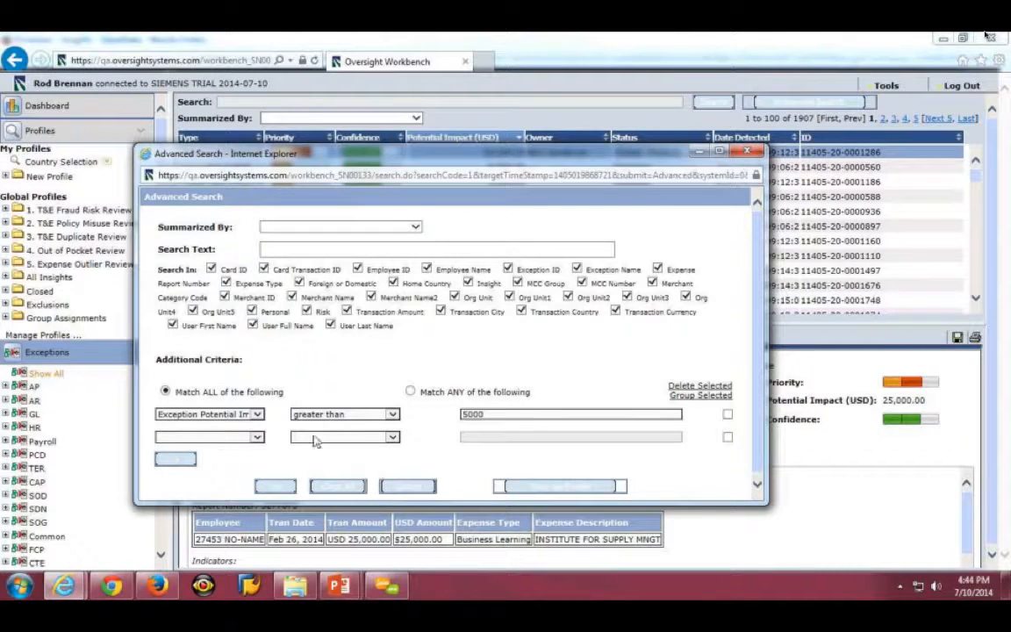
pyautogui.click(351, 414)
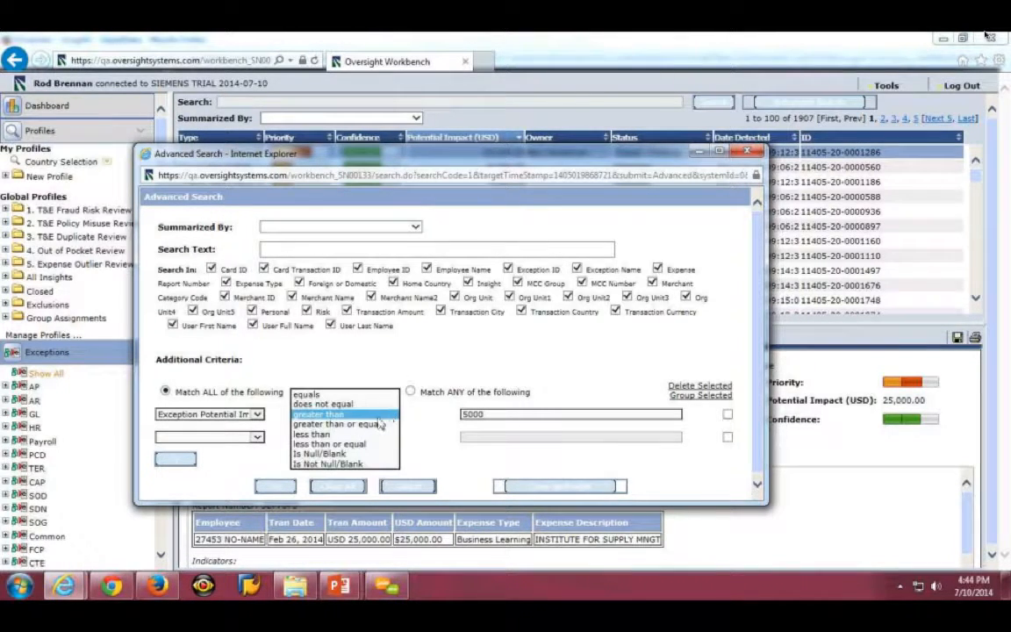
pyautogui.click(354, 444)
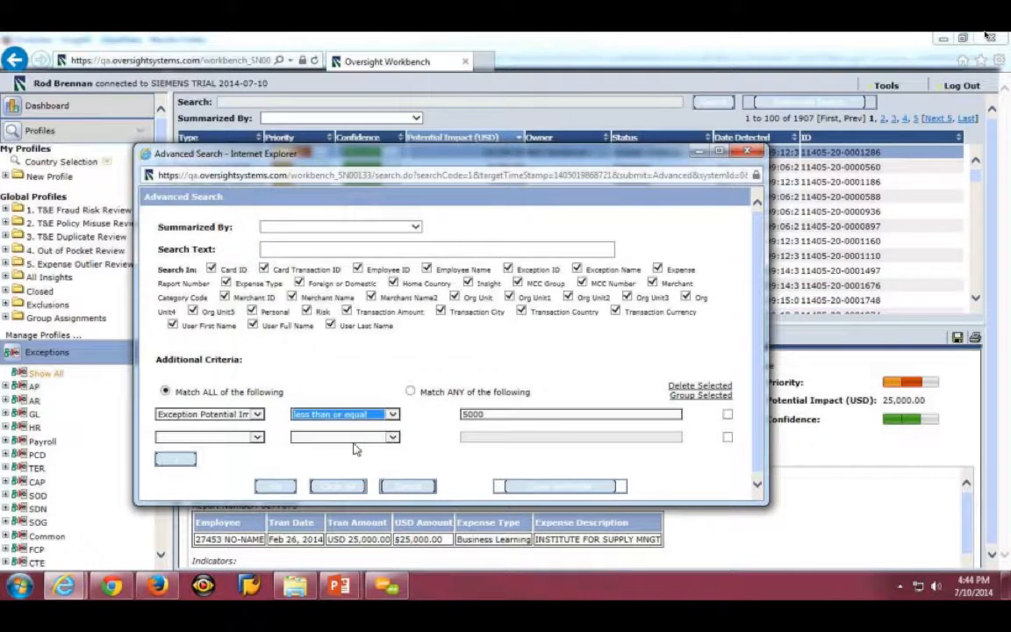
# Step: Set the second criterion to Exception Potential Impact (USD) greater than or equal to 1000 and run the search
pyautogui.click(256, 437)
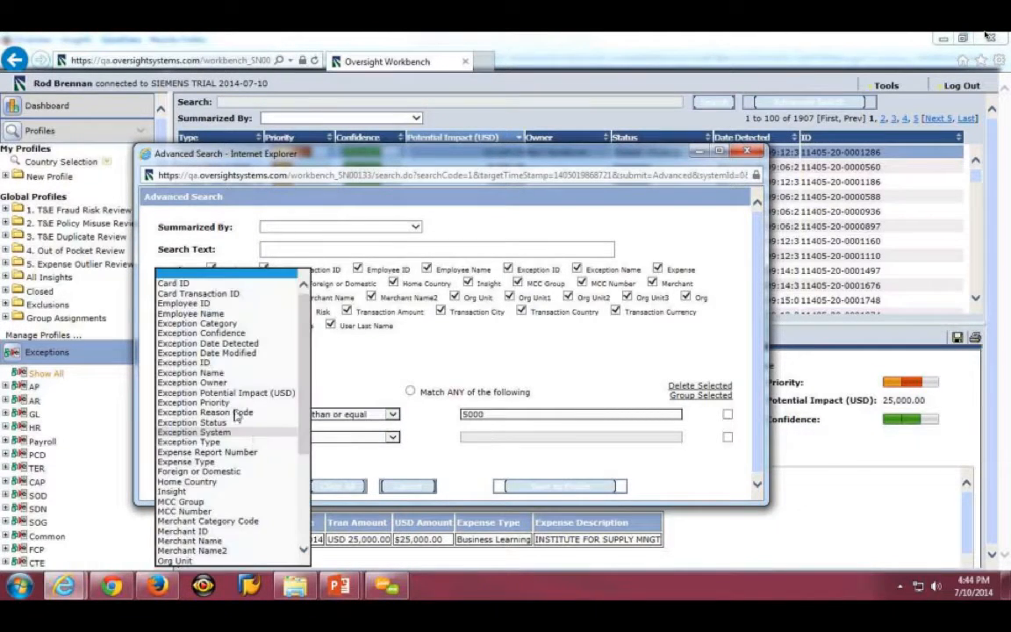
pyautogui.click(226, 394)
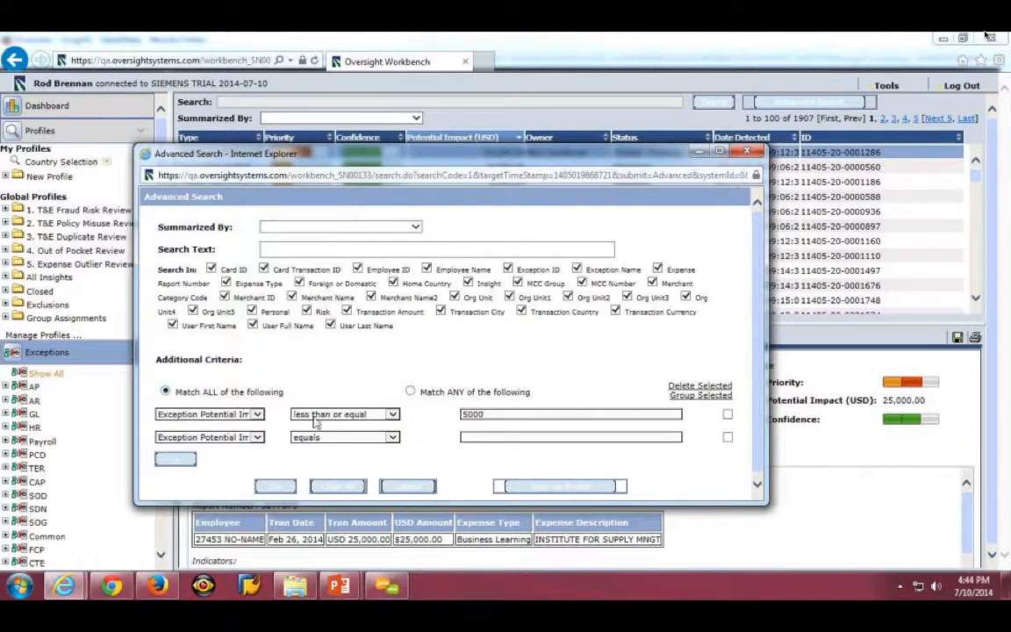
pyautogui.click(392, 439)
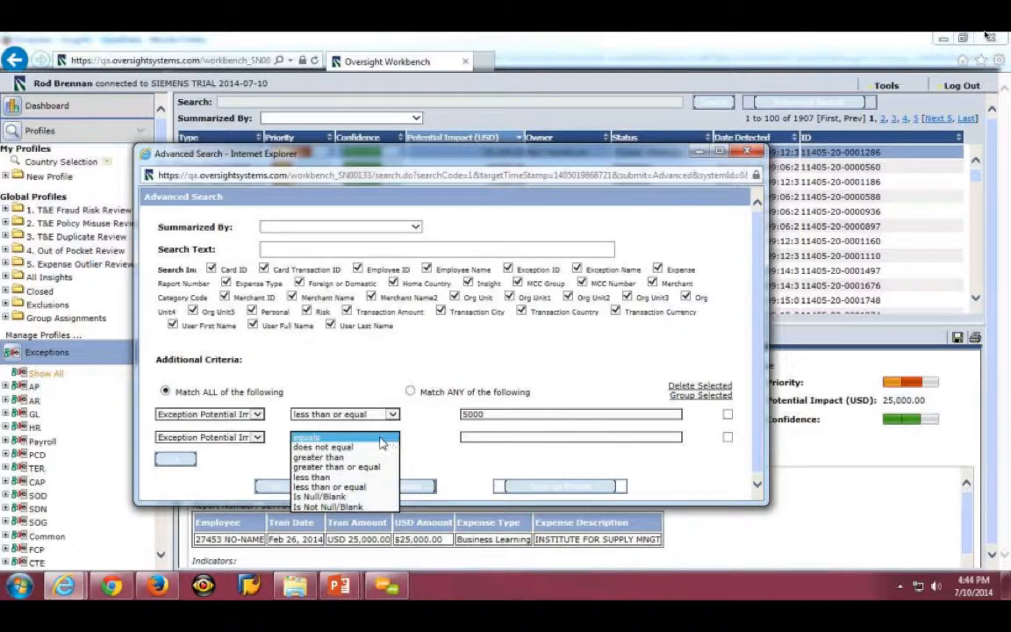
pyautogui.click(348, 469)
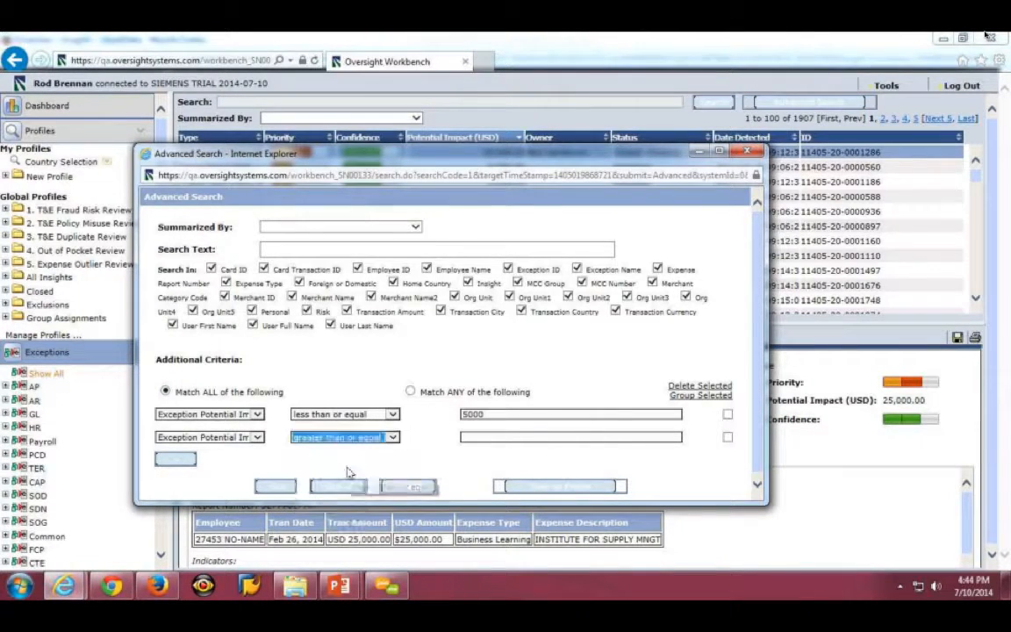
pyautogui.click(470, 437)
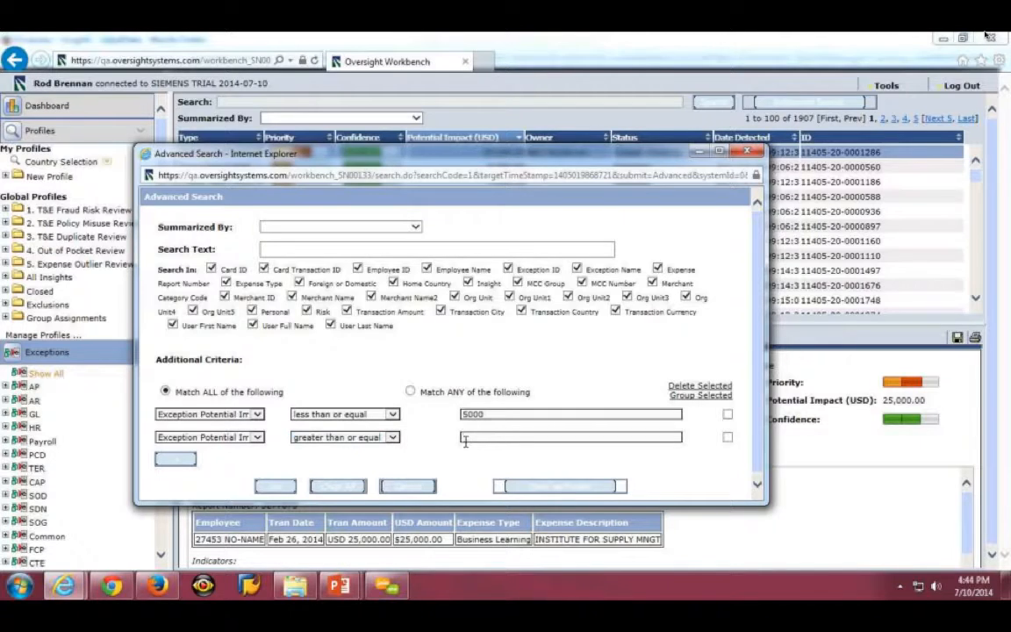
pyautogui.write('1000')
pyautogui.click(277, 487)
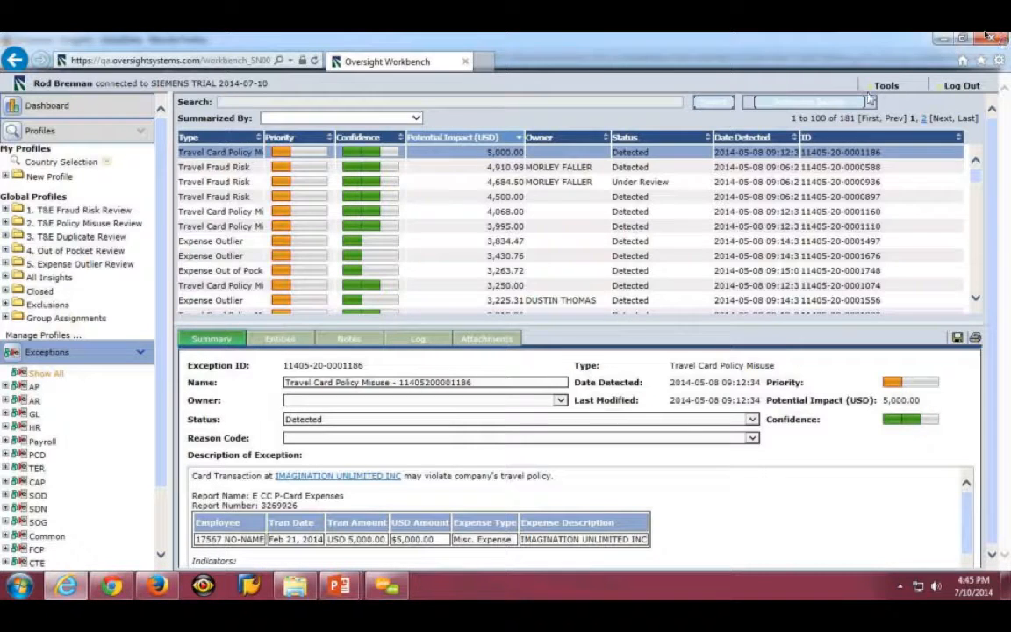
# Step: Reopen the advanced search, clear its impact criteria and choose has Indicator as the new criterion
pyautogui.click(849, 105)
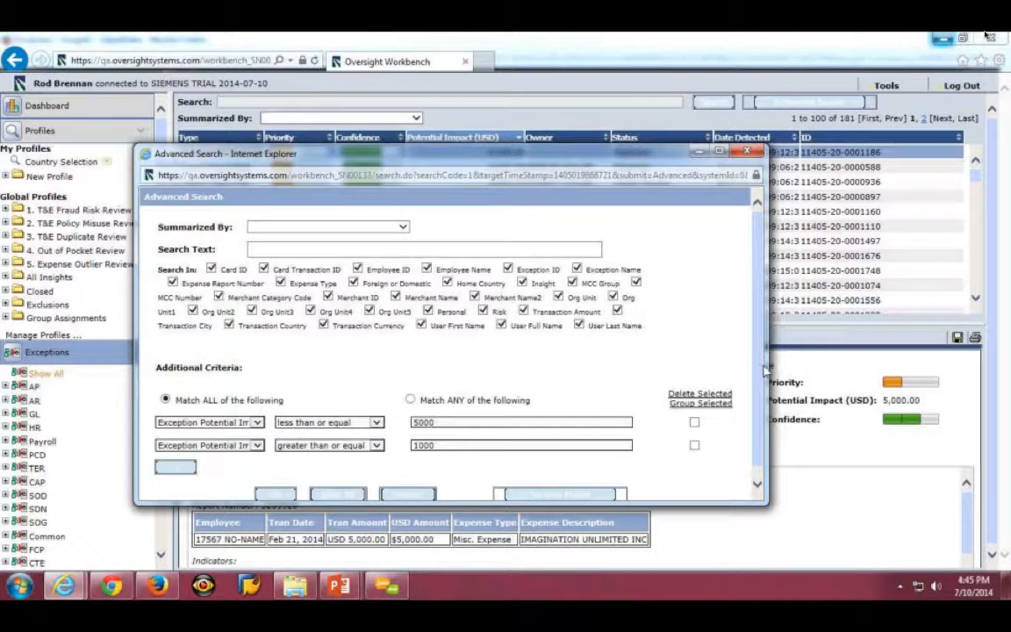
pyautogui.scroll(-1, 756, 378)
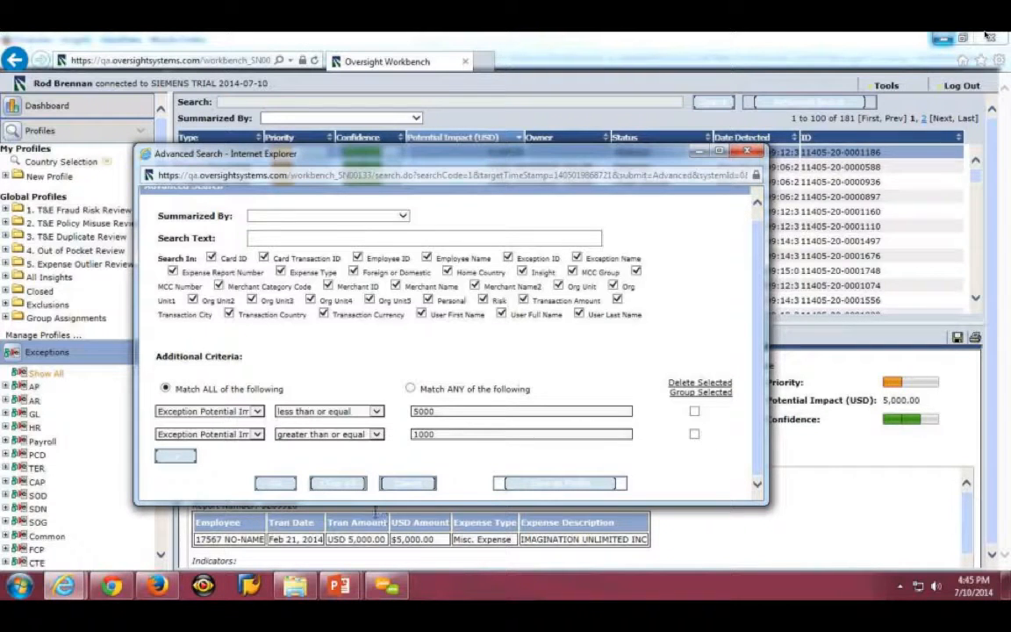
pyautogui.click(337, 484)
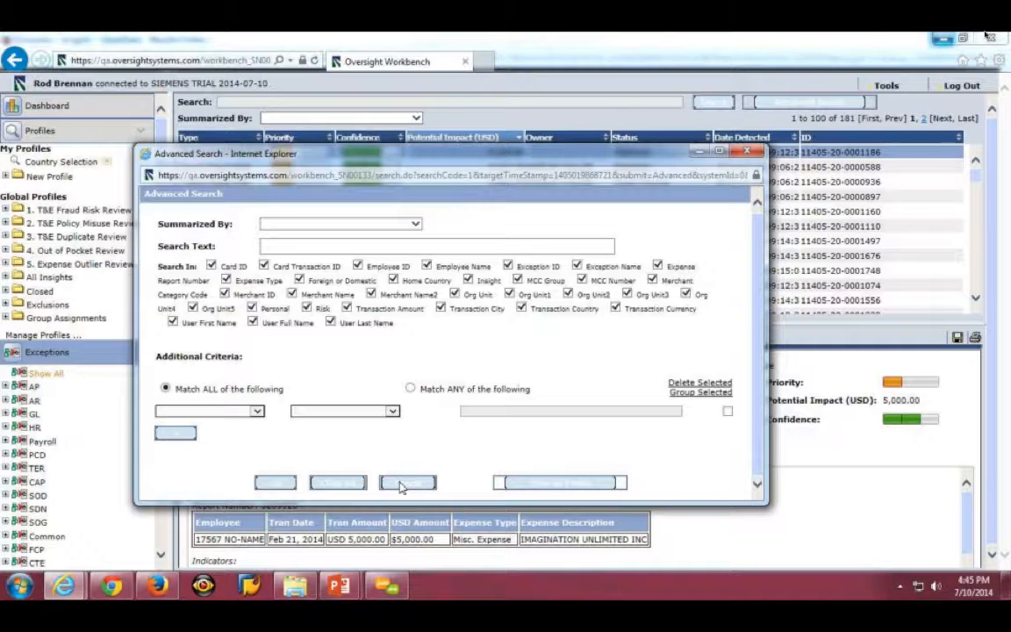
pyautogui.click(259, 411)
pyautogui.scroll(-5, 304, 386)
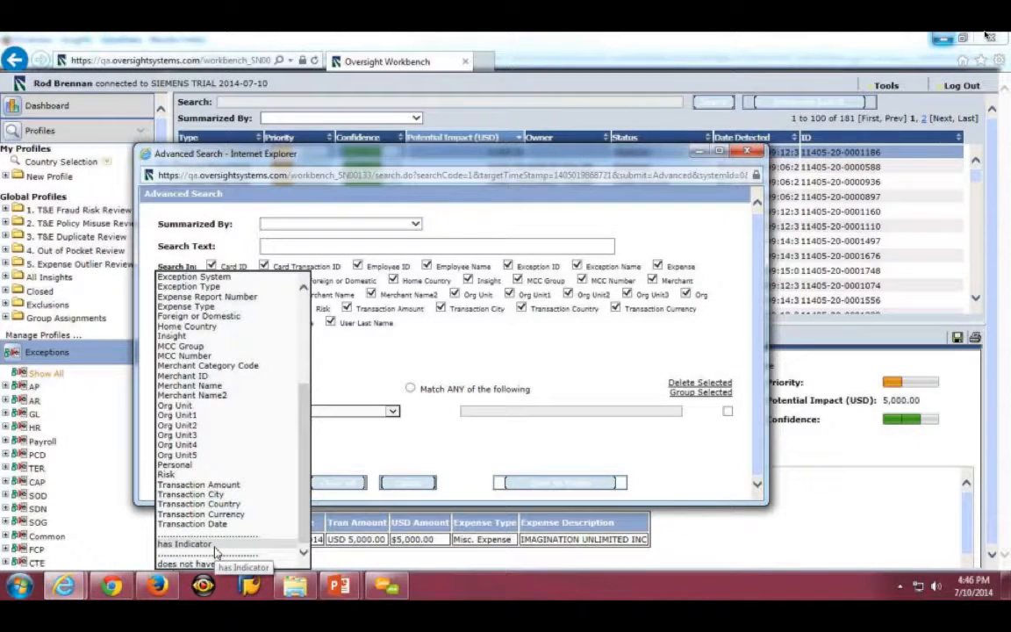
pyautogui.click(214, 547)
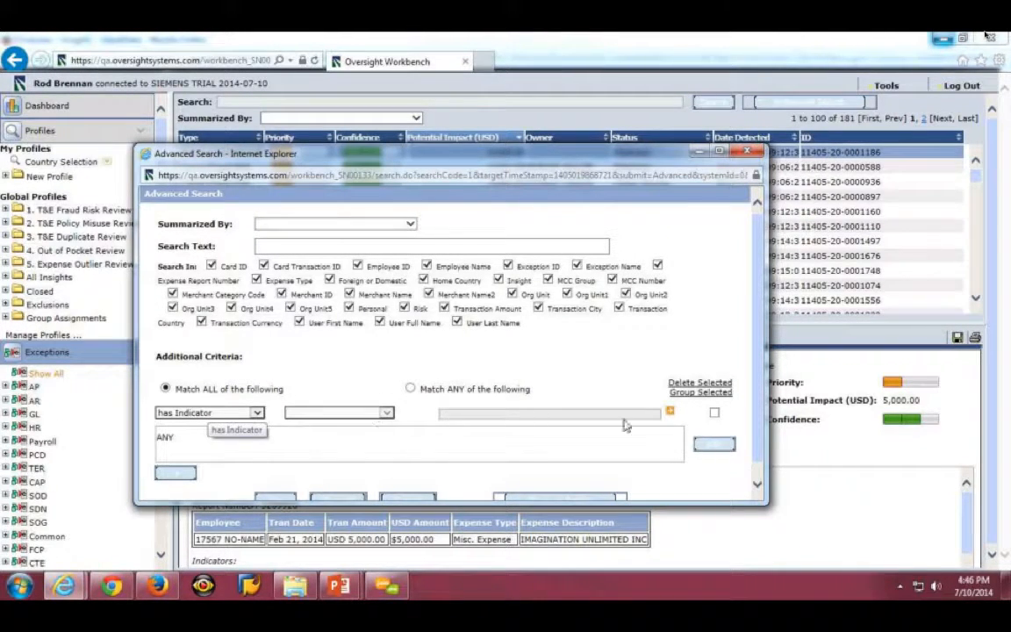
# Step: Set the has Indicator criterion to match any indicators of Expense Out of Pocket Policy and Expense Out of Pocket Suspicious
pyautogui.click(714, 446)
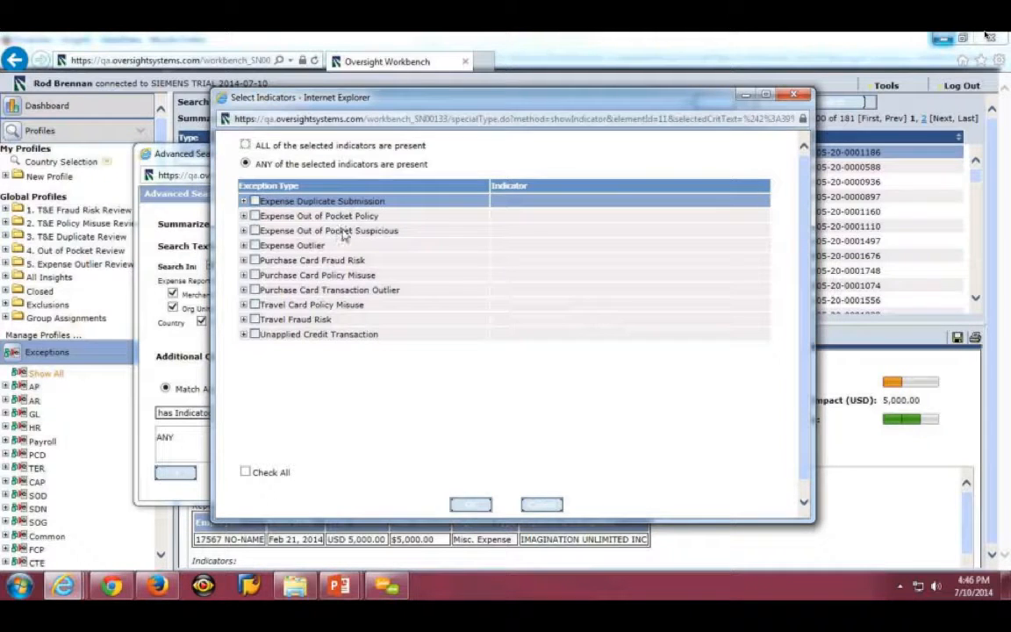
pyautogui.click(255, 216)
pyautogui.click(255, 230)
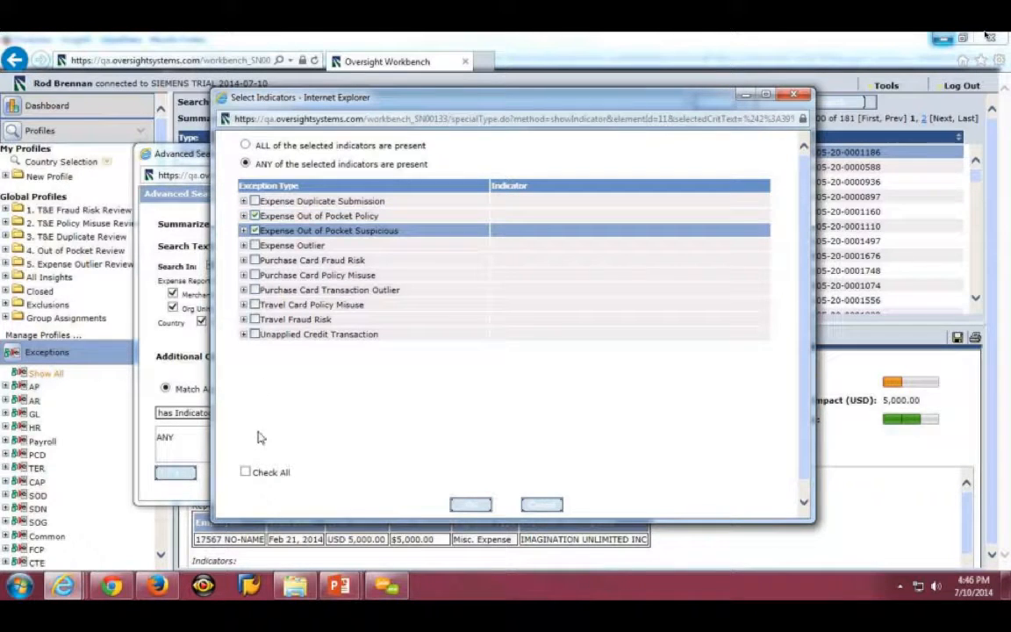
pyautogui.click(246, 472)
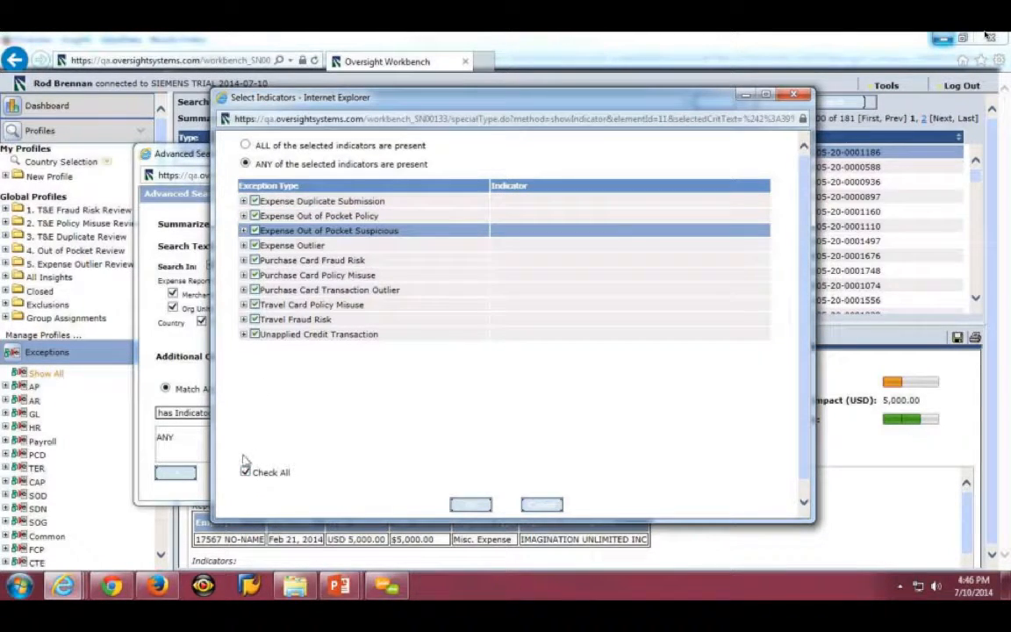
pyautogui.click(246, 473)
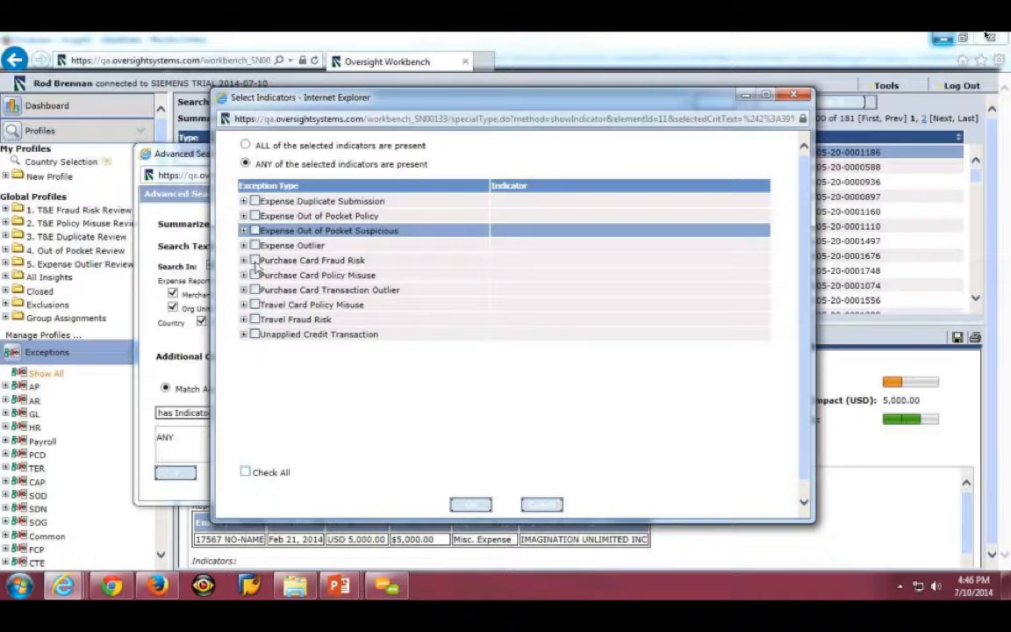
pyautogui.click(255, 216)
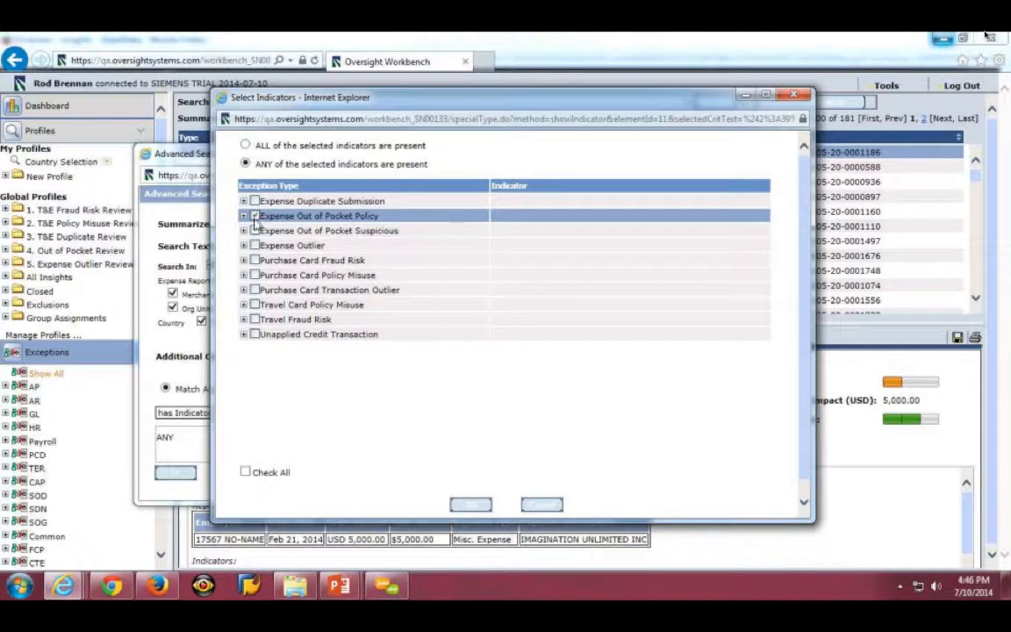
pyautogui.click(255, 231)
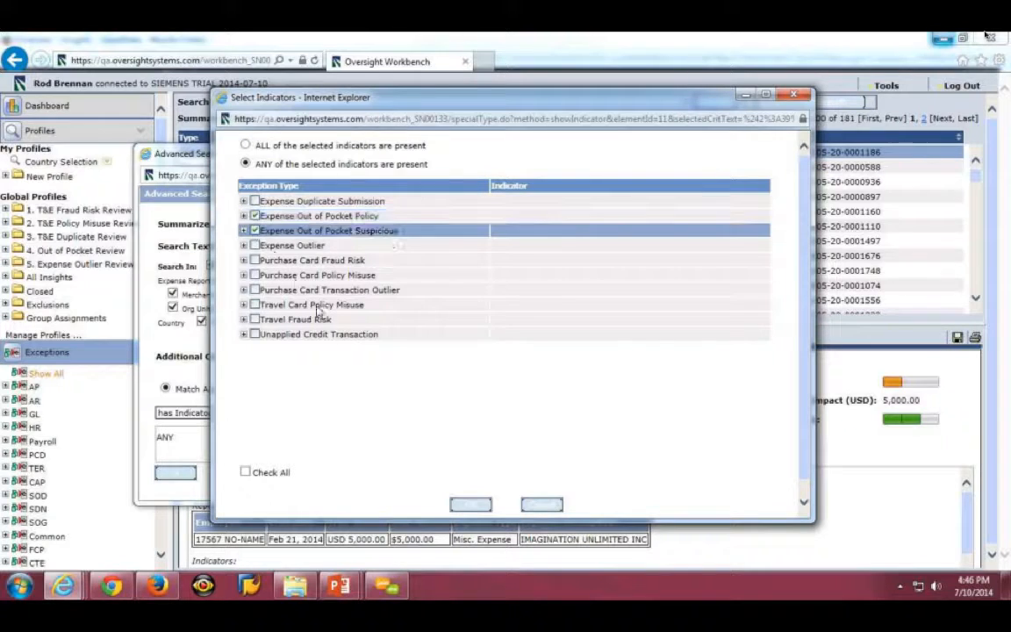
pyautogui.click(479, 507)
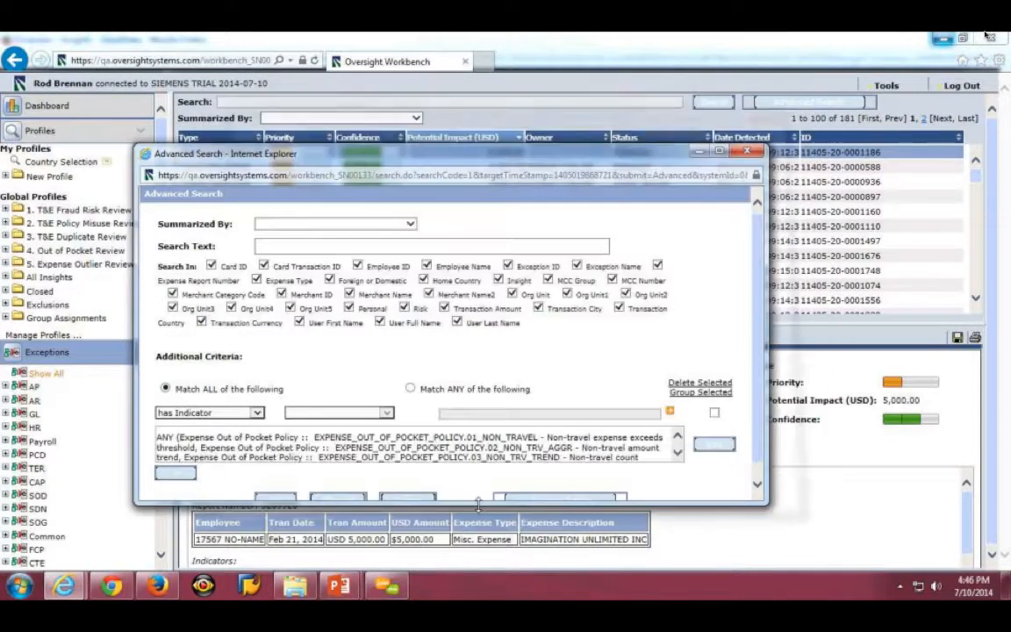
# Step: Review the out-of-pocket indicators listed in the has Indicator criterion
pyautogui.click(678, 454)
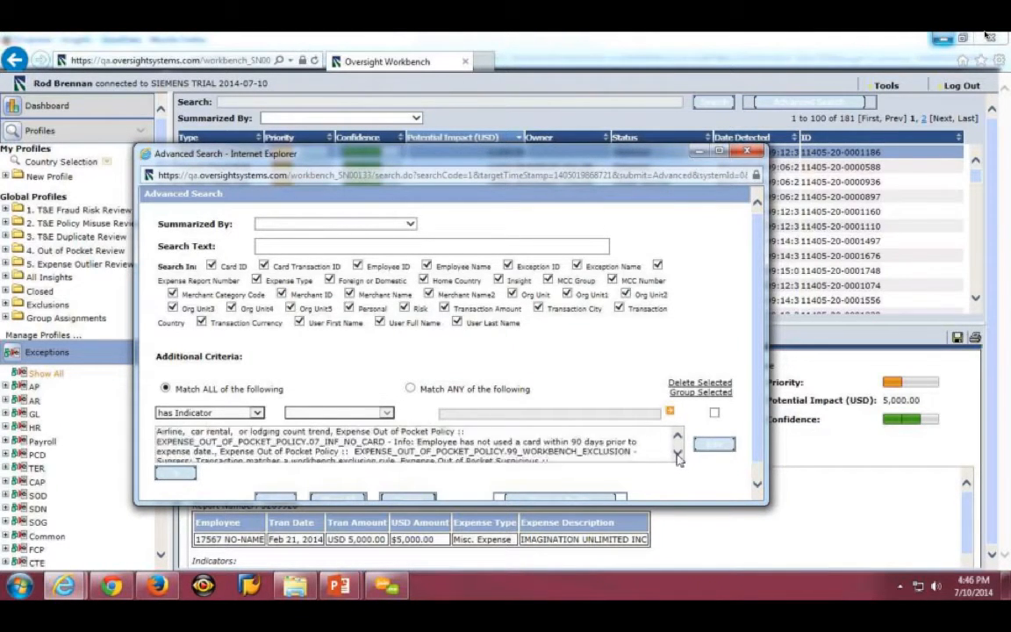
pyautogui.click(678, 455)
pyautogui.click(676, 439)
pyautogui.click(676, 438)
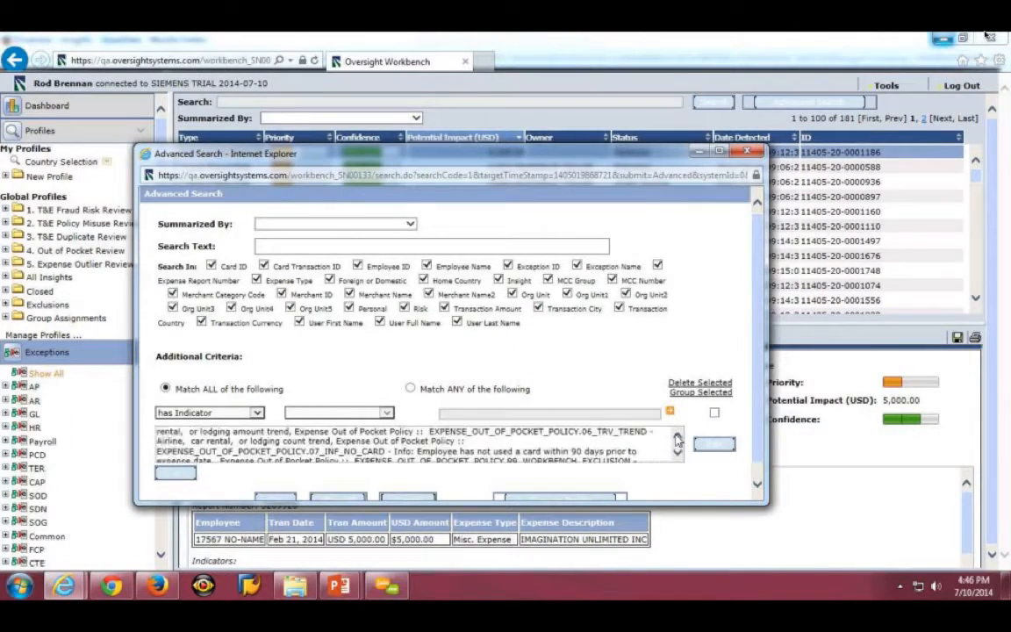
pyautogui.click(677, 439)
pyautogui.click(677, 438)
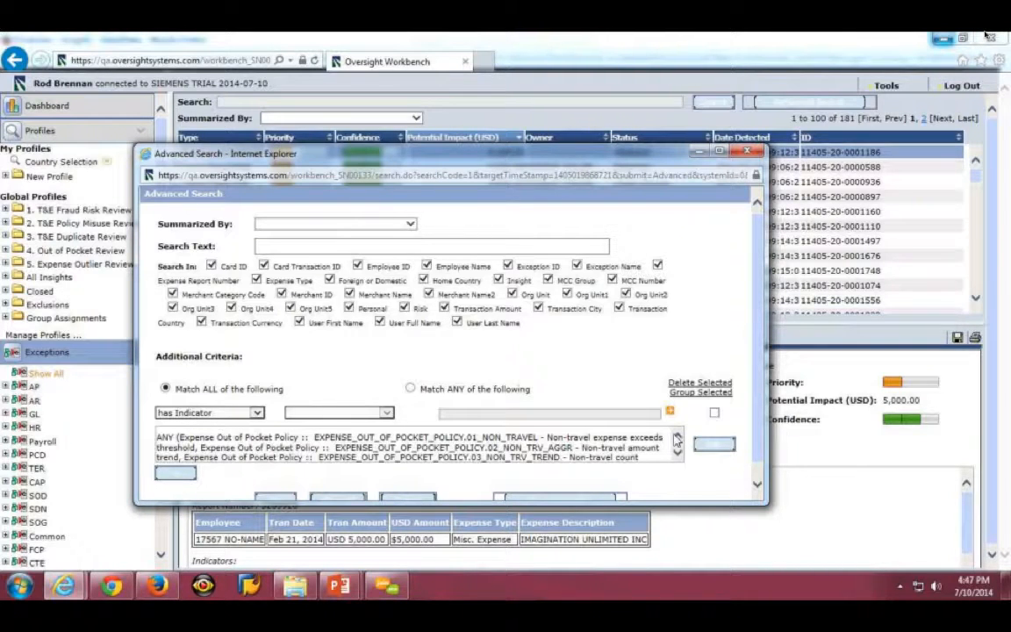
# Step: Add a second criterion for Exception Potential Impact (USD) greater than 10 and run the search
pyautogui.scroll(-1, 760, 409)
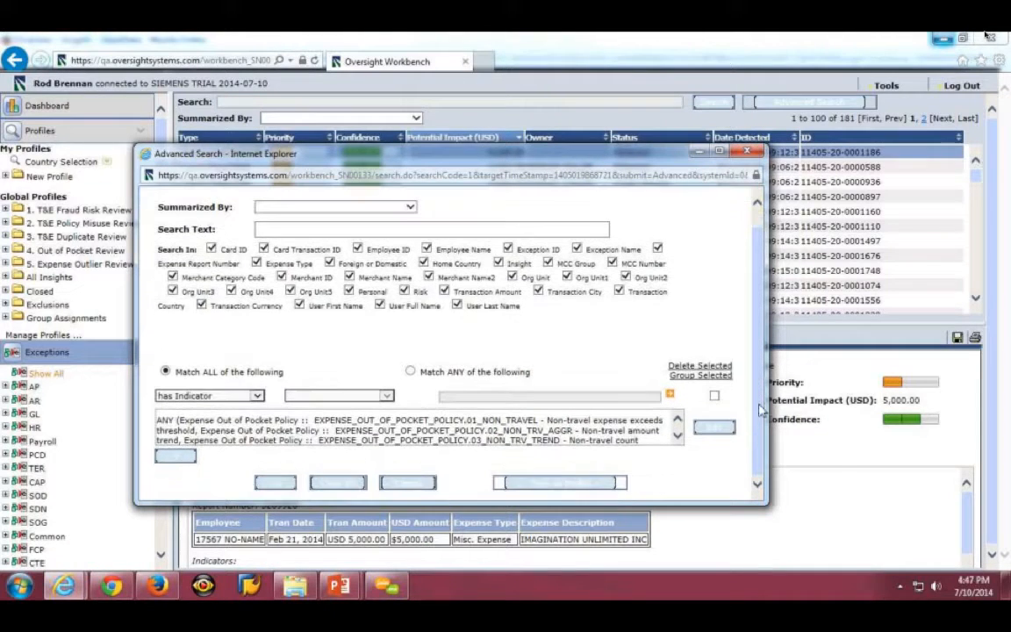
pyautogui.click(178, 456)
pyautogui.click(218, 458)
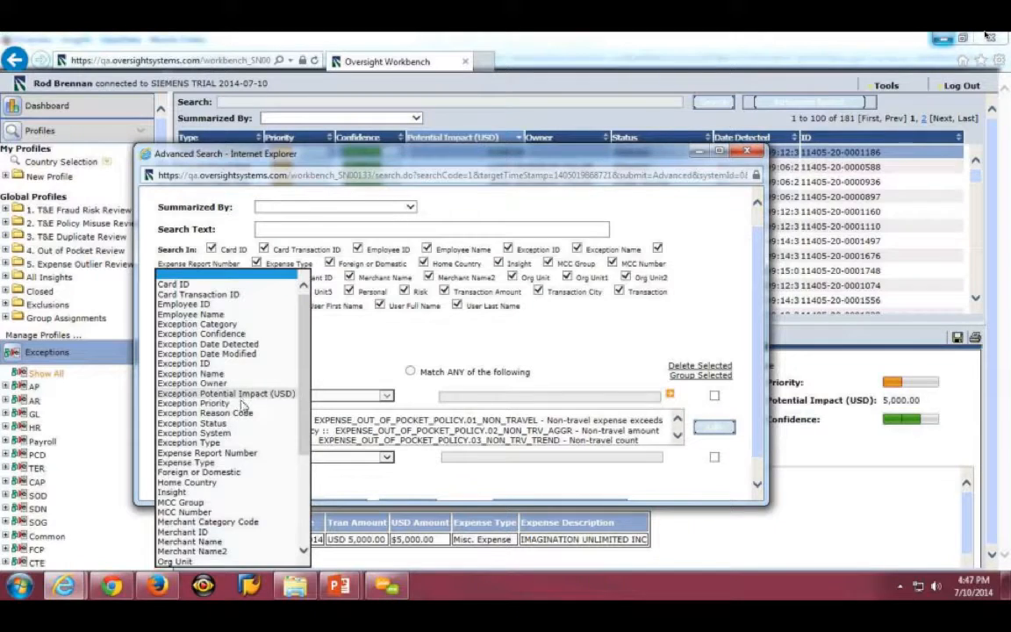
pyautogui.click(239, 393)
pyautogui.click(387, 457)
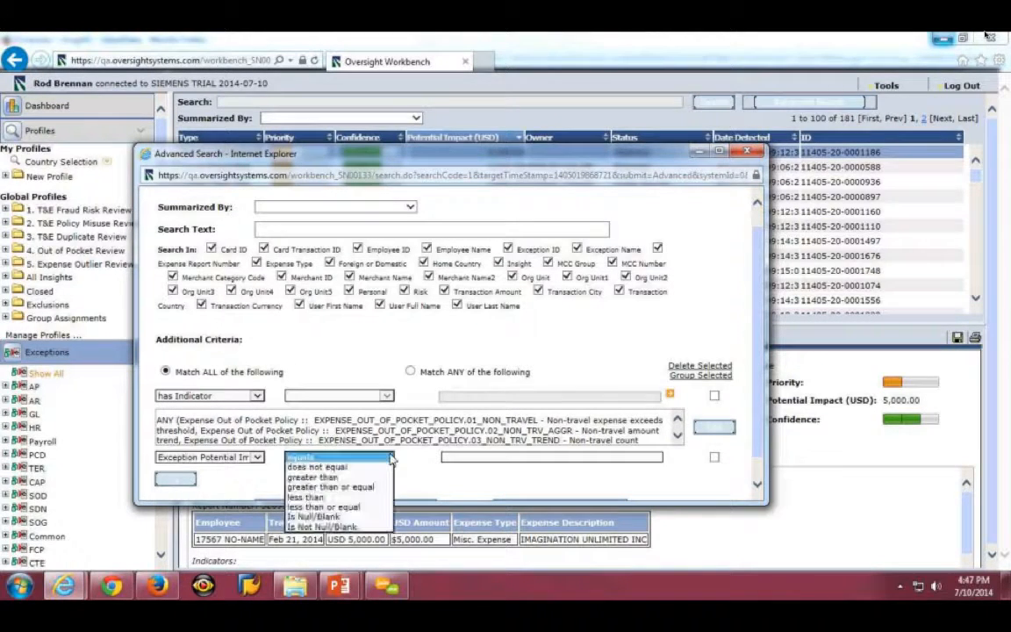
pyautogui.click(313, 476)
pyautogui.click(456, 455)
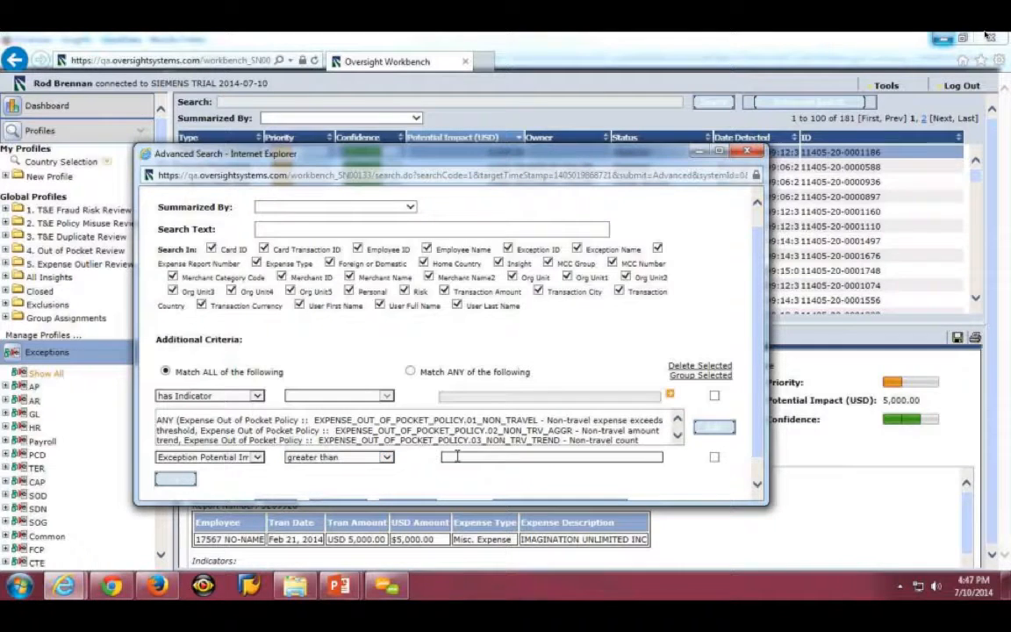
pyautogui.write('10')
pyautogui.scroll(-1, 173, 481)
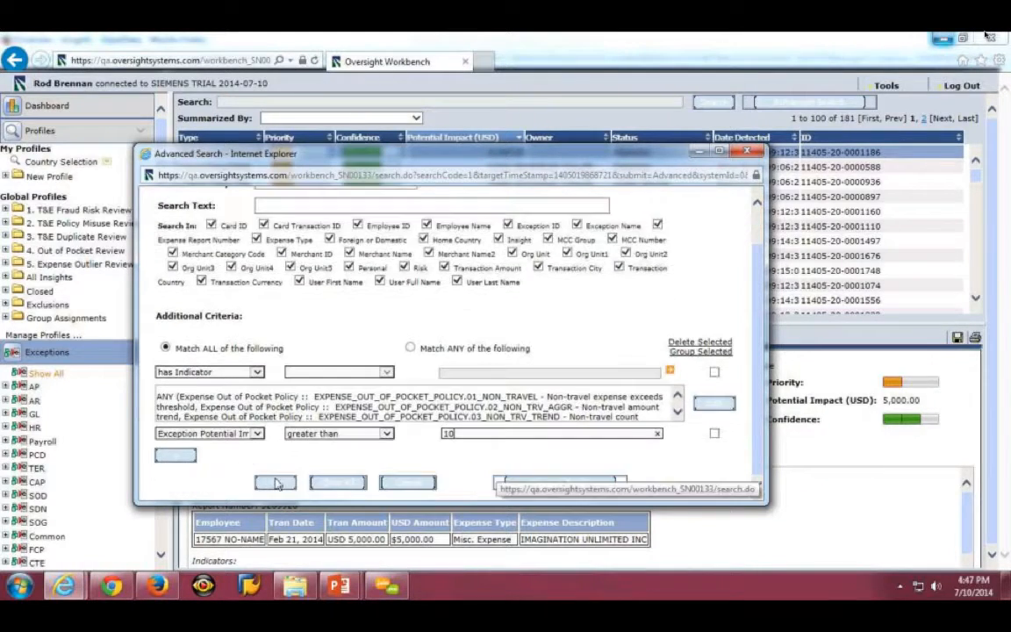
pyautogui.click(274, 484)
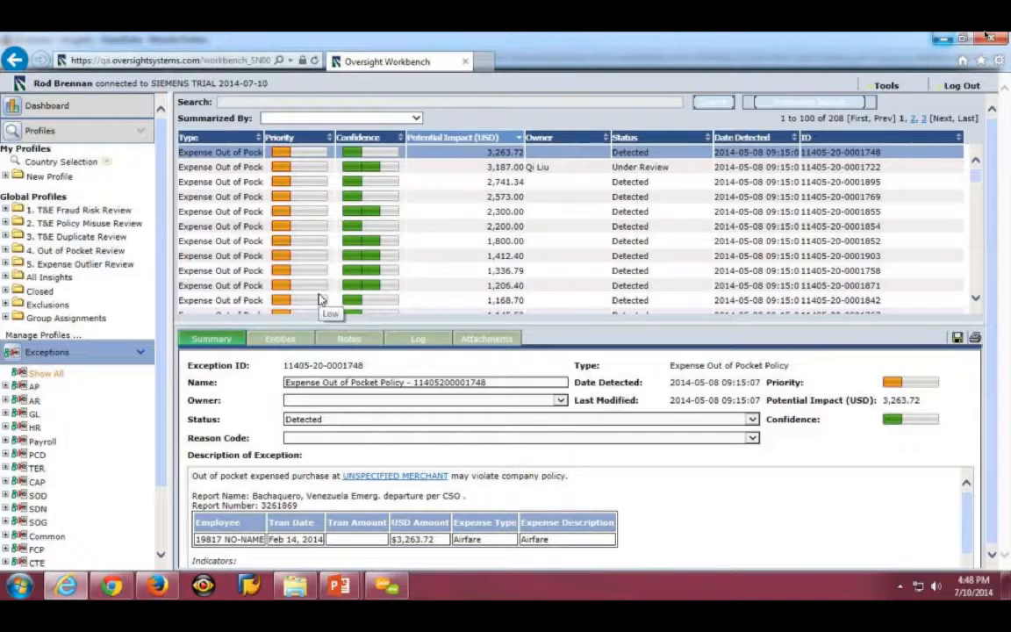
# Step: Reopen the advanced search, clear all its criteria and set it to match any of the following criteria
pyautogui.click(825, 104)
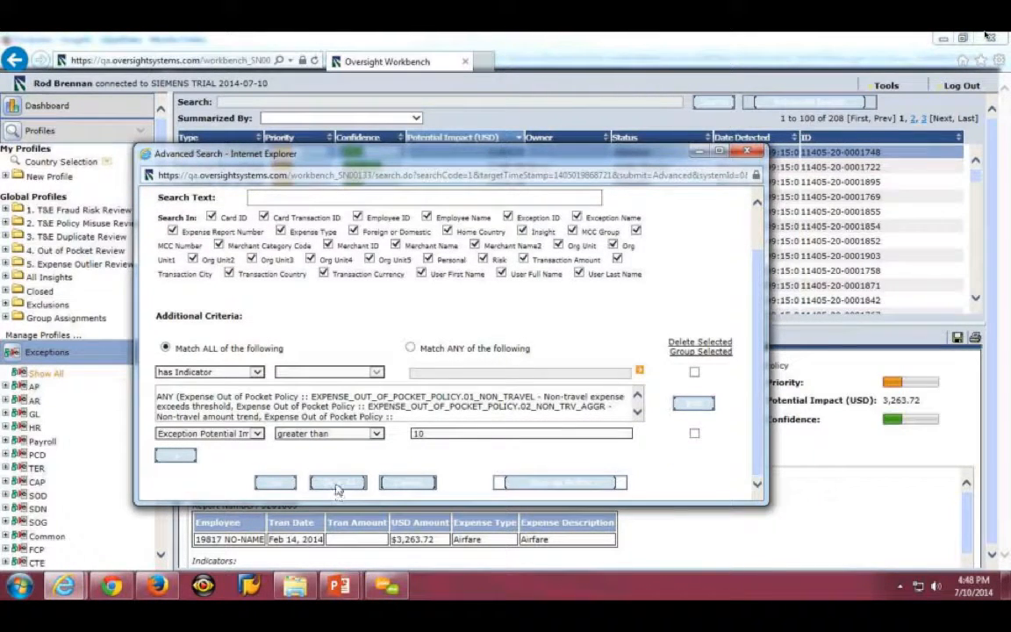
pyautogui.click(338, 484)
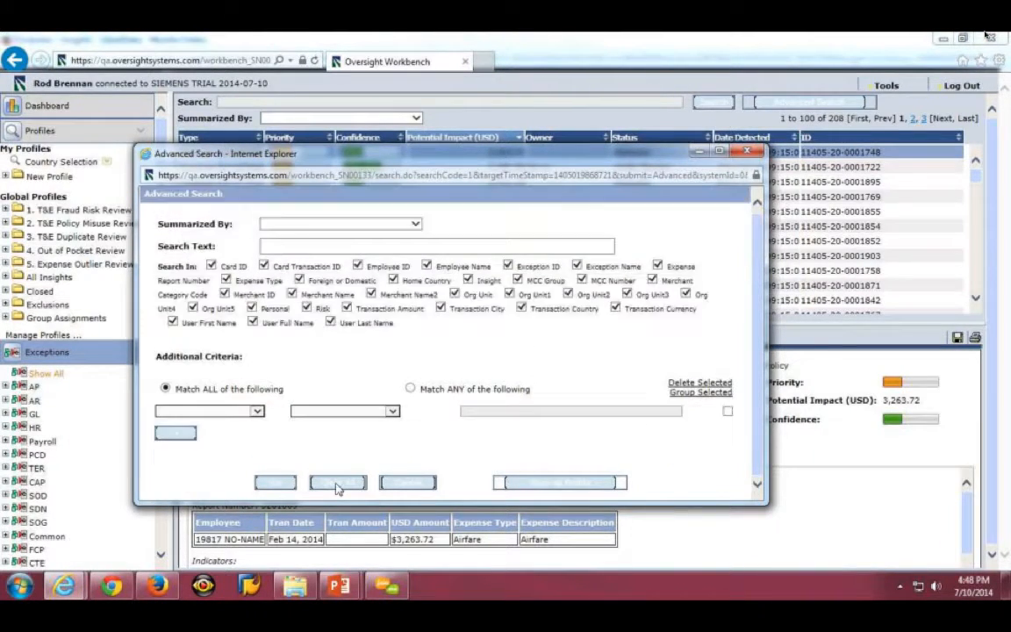
pyautogui.click(257, 412)
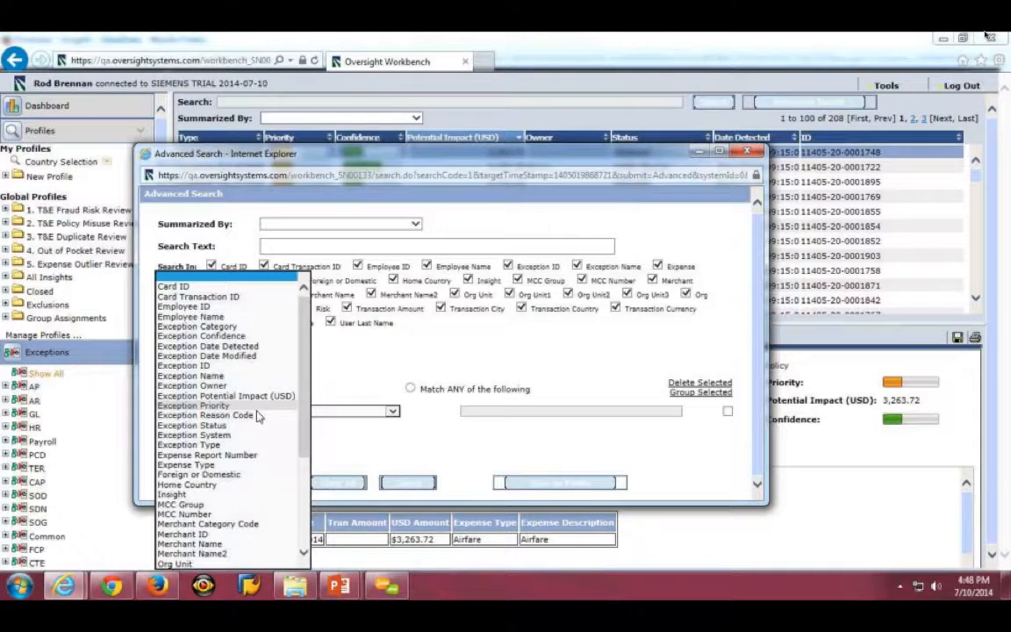
pyautogui.click(345, 401)
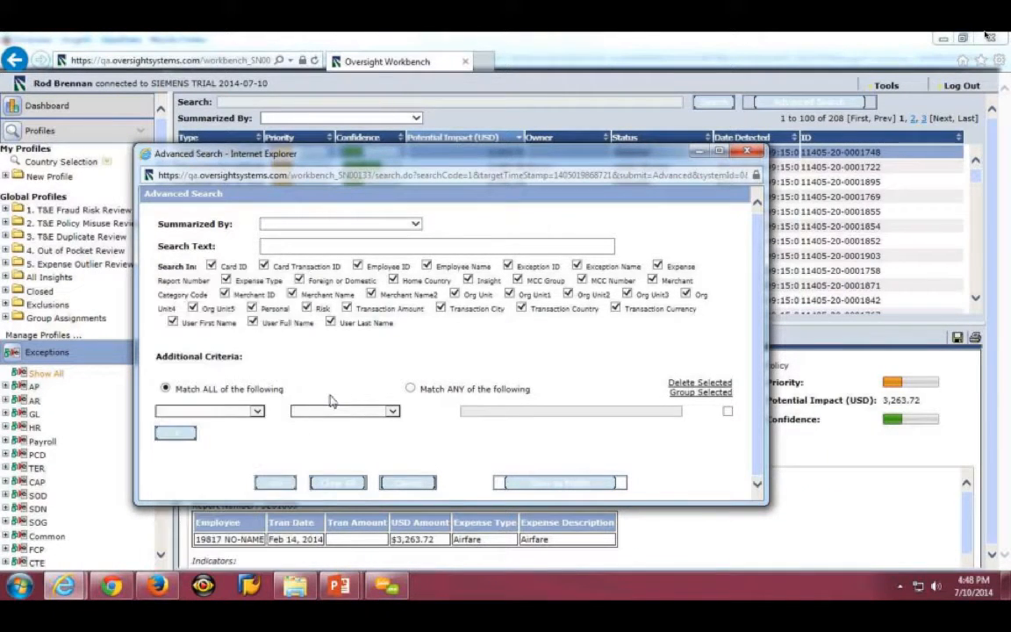
pyautogui.click(411, 389)
# Step: Set the first criterion to Transaction Country equals United States
pyautogui.click(257, 412)
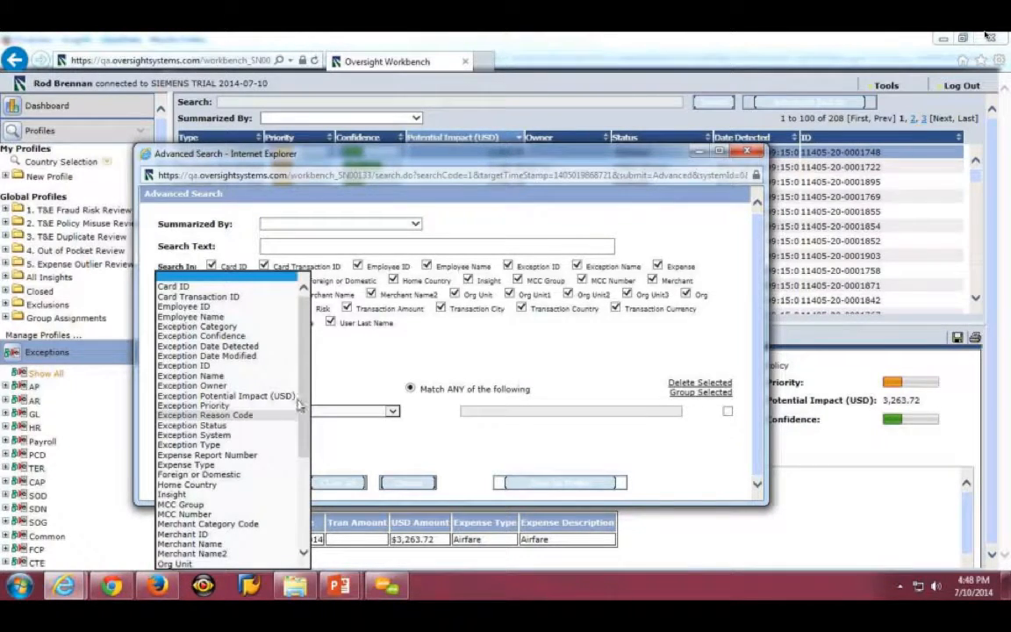
pyautogui.scroll(-5, 278, 391)
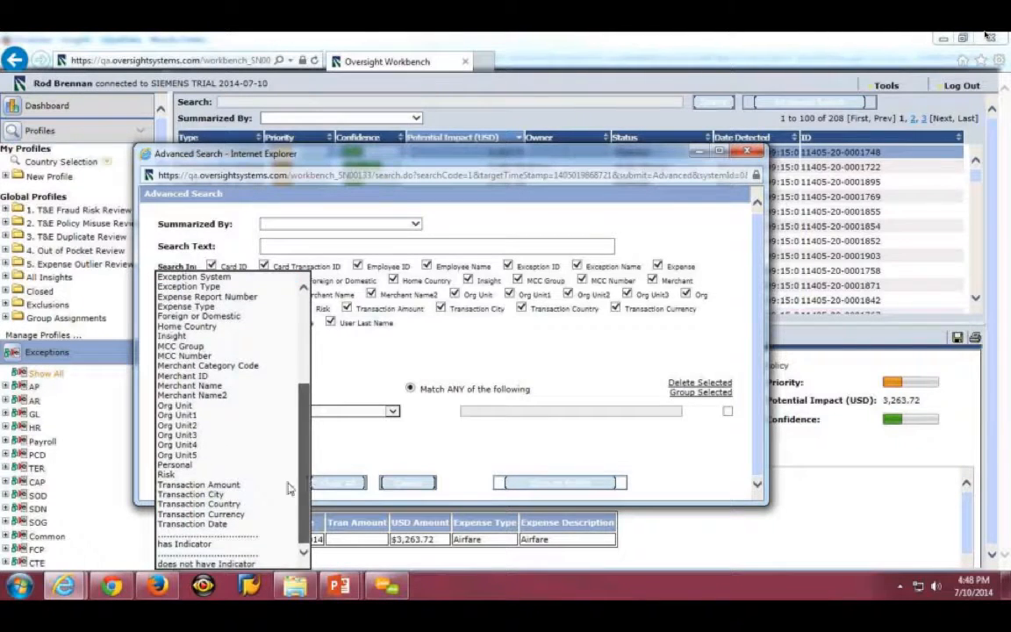
pyautogui.click(224, 504)
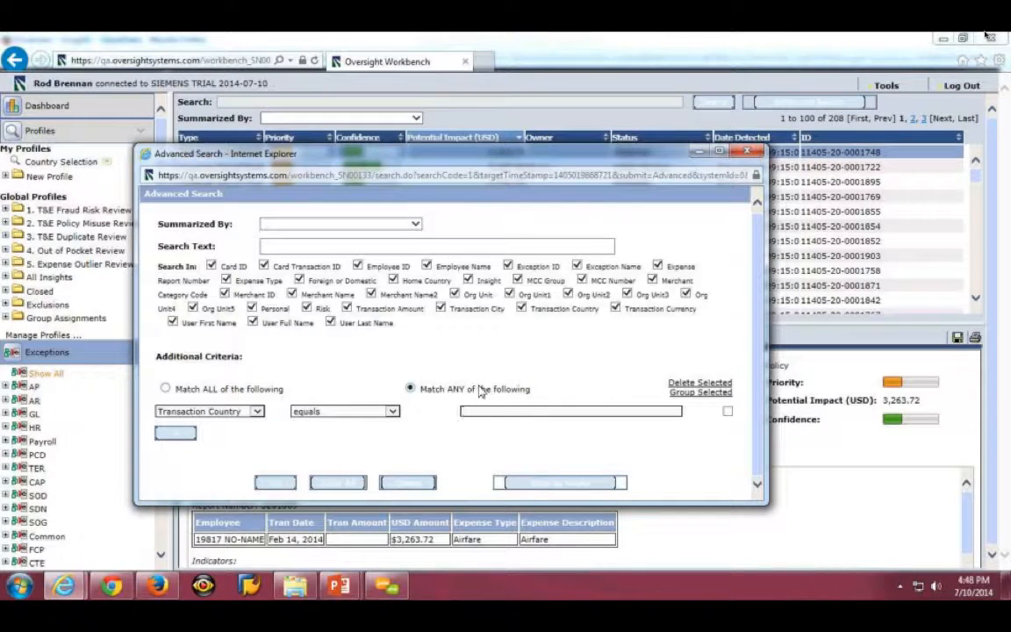
pyautogui.write('U')
pyautogui.write('nitrd States')
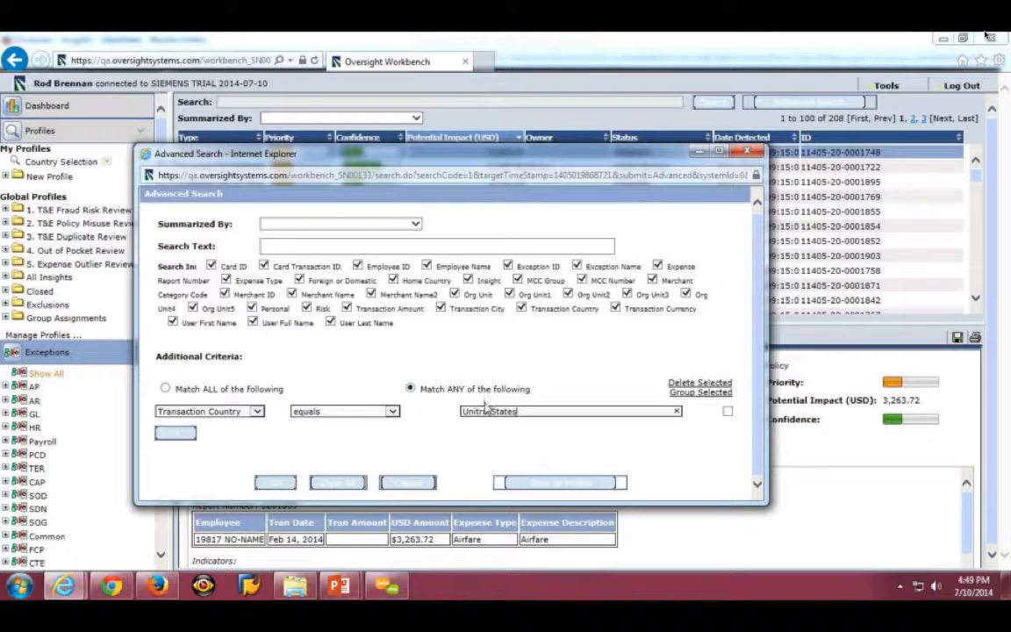
pyautogui.press('Left')
pyautogui.press('Left')
pyautogui.press('Left')
pyautogui.press('Left')
pyautogui.press('Left')
pyautogui.press('Left')
pyautogui.press('Left')
pyautogui.press('BackSpace')
pyautogui.press('BackSpace')
pyautogui.press('BackSpace')
pyautogui.press('BackSpace')
pyautogui.write('ited')
# Step: Add a second criterion for Transaction Country equals Canada
pyautogui.click(179, 435)
pyautogui.click(255, 435)
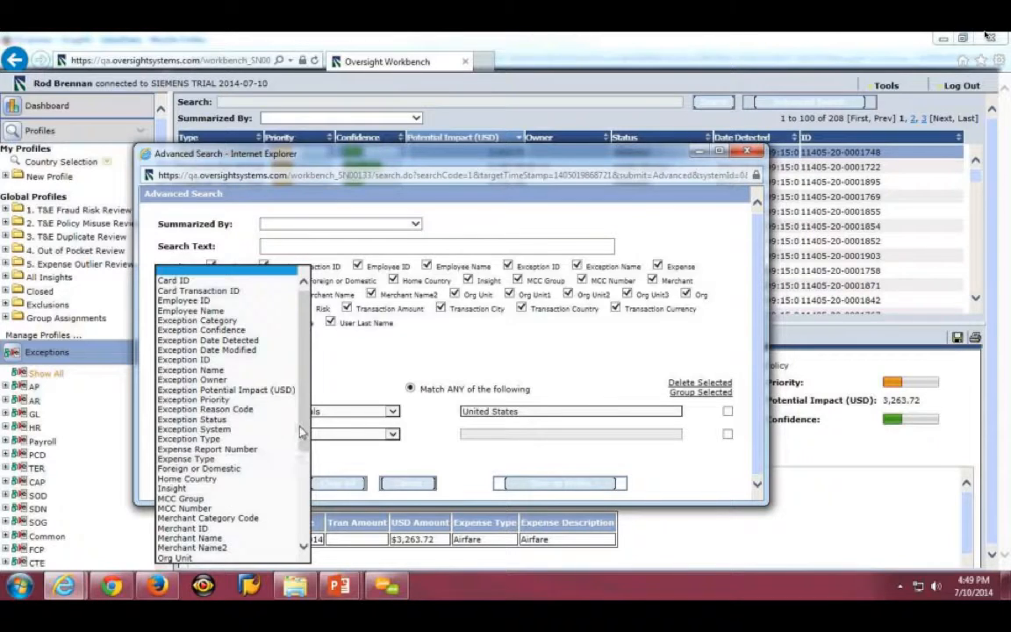
pyautogui.scroll(-5, 301, 432)
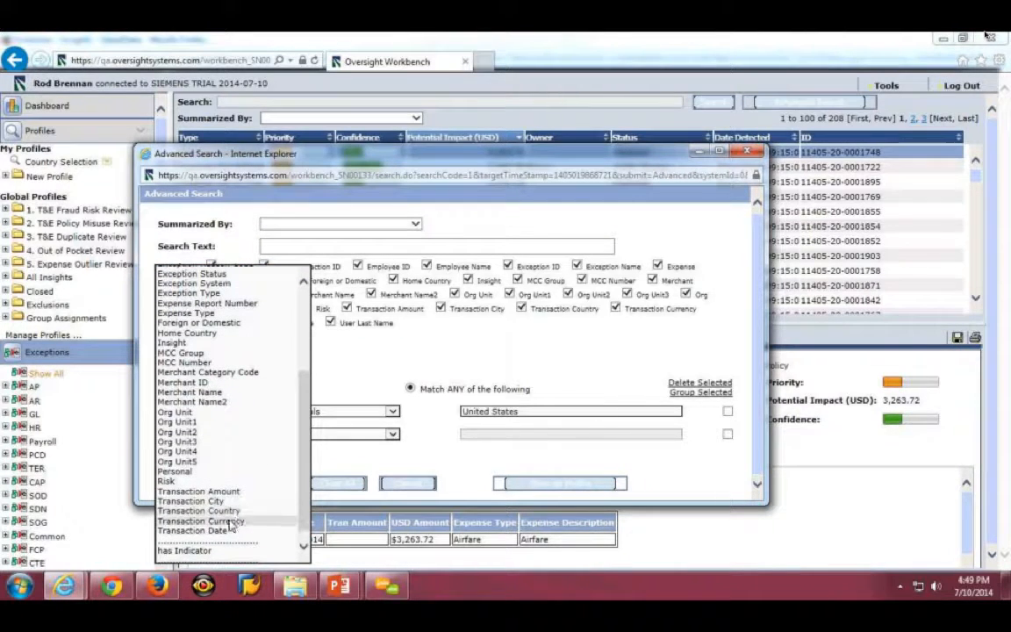
pyautogui.click(200, 510)
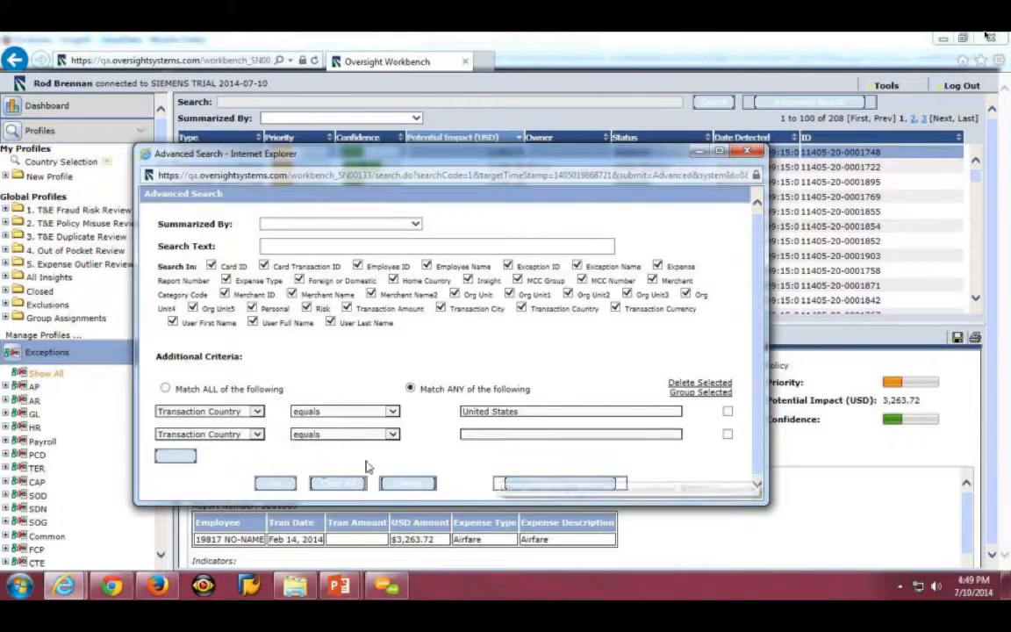
pyautogui.click(394, 436)
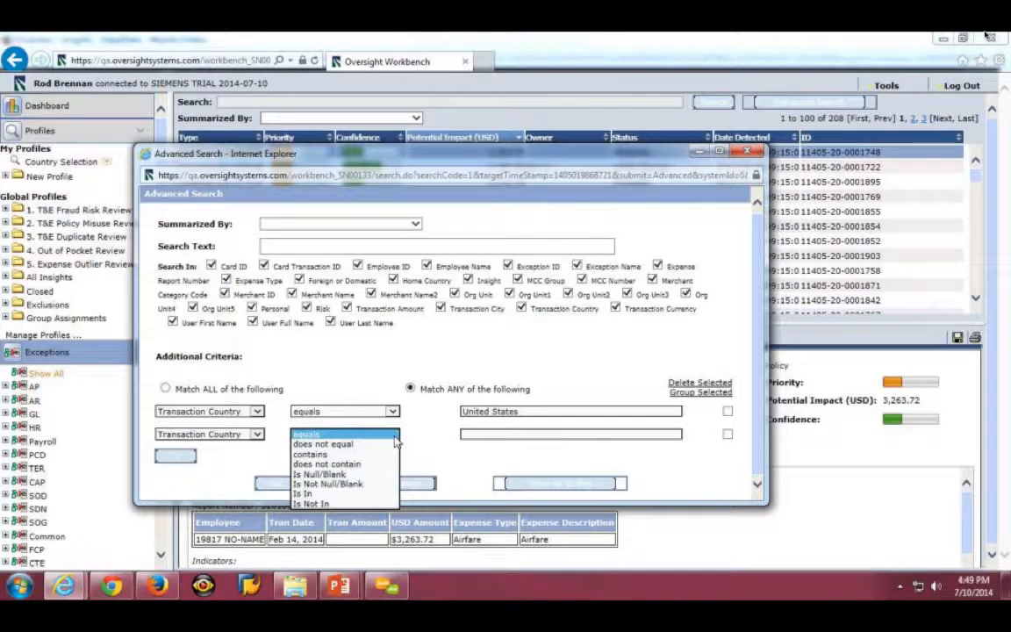
pyautogui.click(394, 437)
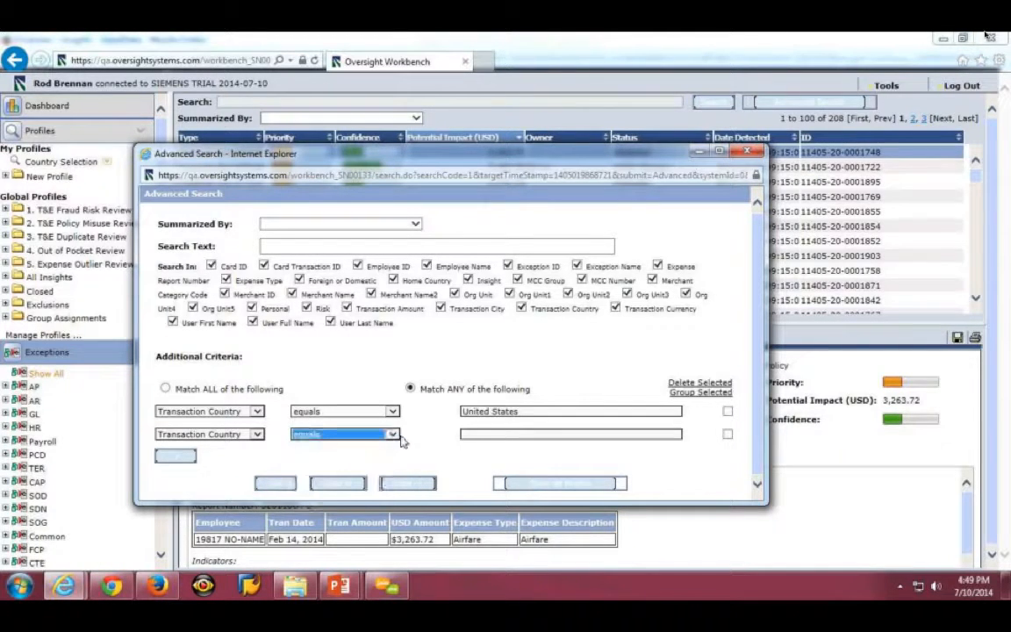
pyautogui.click(463, 434)
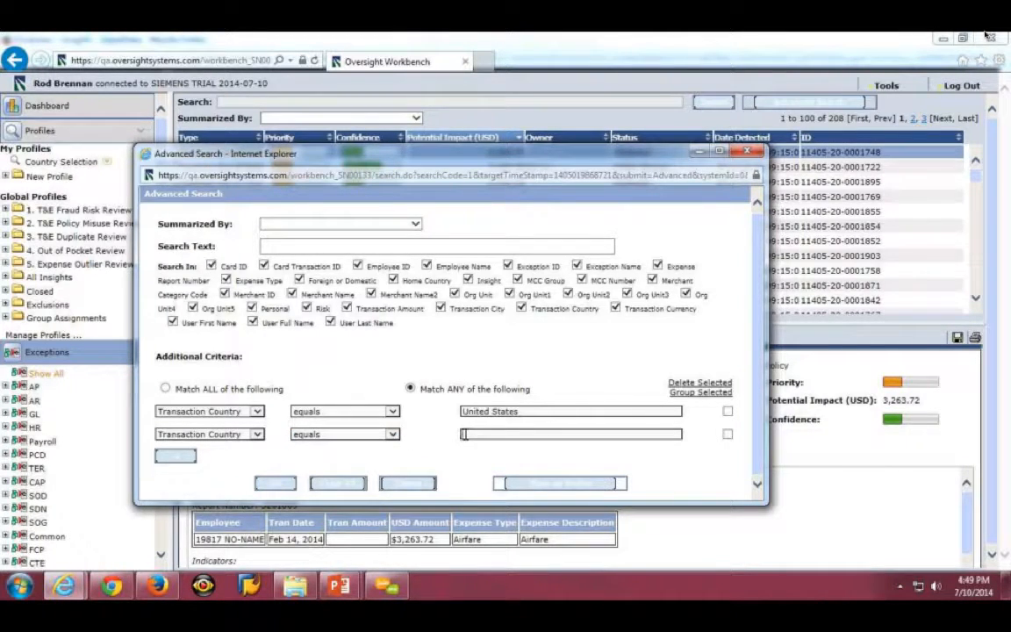
pyautogui.write('Canada')
# Step: Add a blank third criterion and try to run the search with it, dismissing the resulting dialogs
pyautogui.click(182, 457)
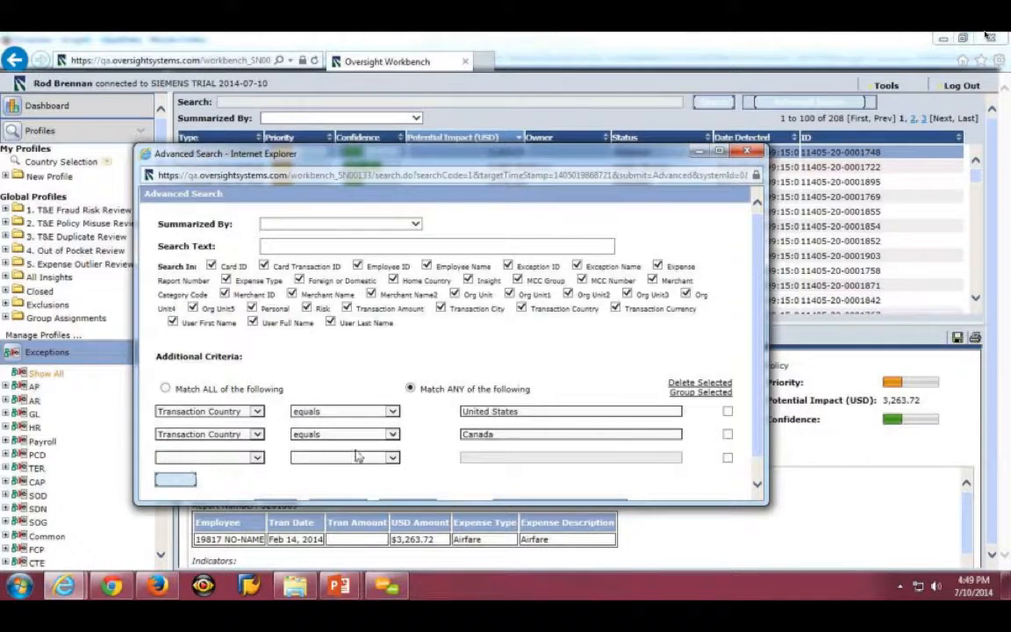
pyautogui.scroll(-1, 500, 475)
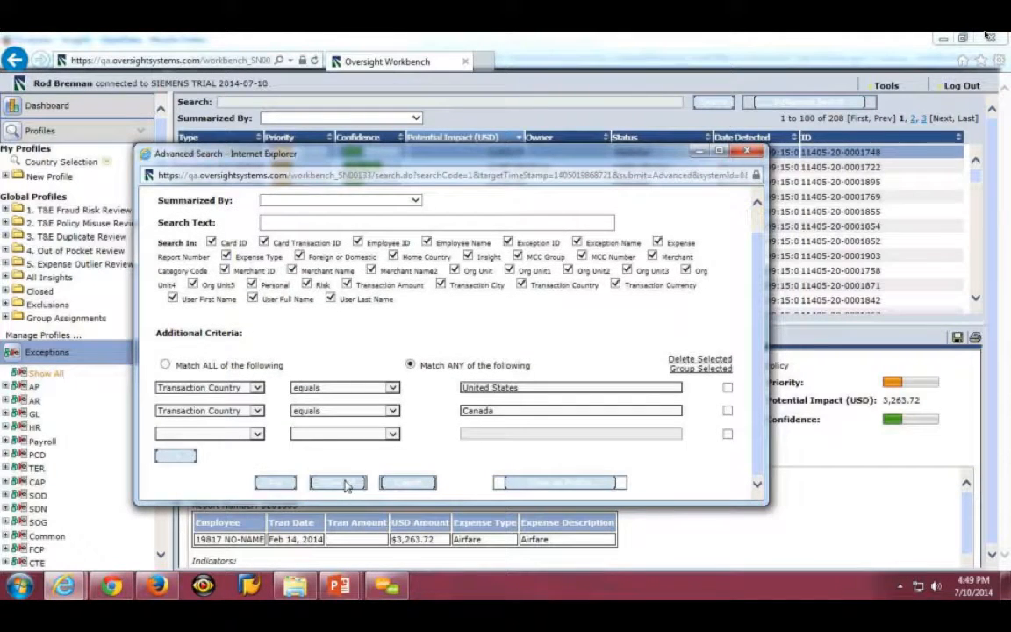
pyautogui.click(290, 485)
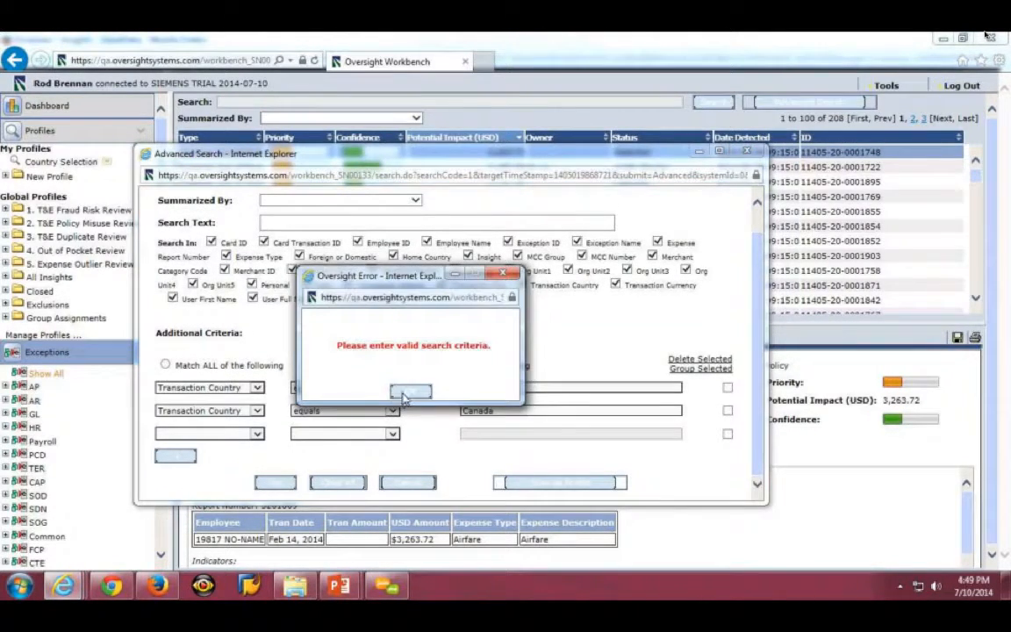
pyautogui.click(402, 394)
pyautogui.click(727, 433)
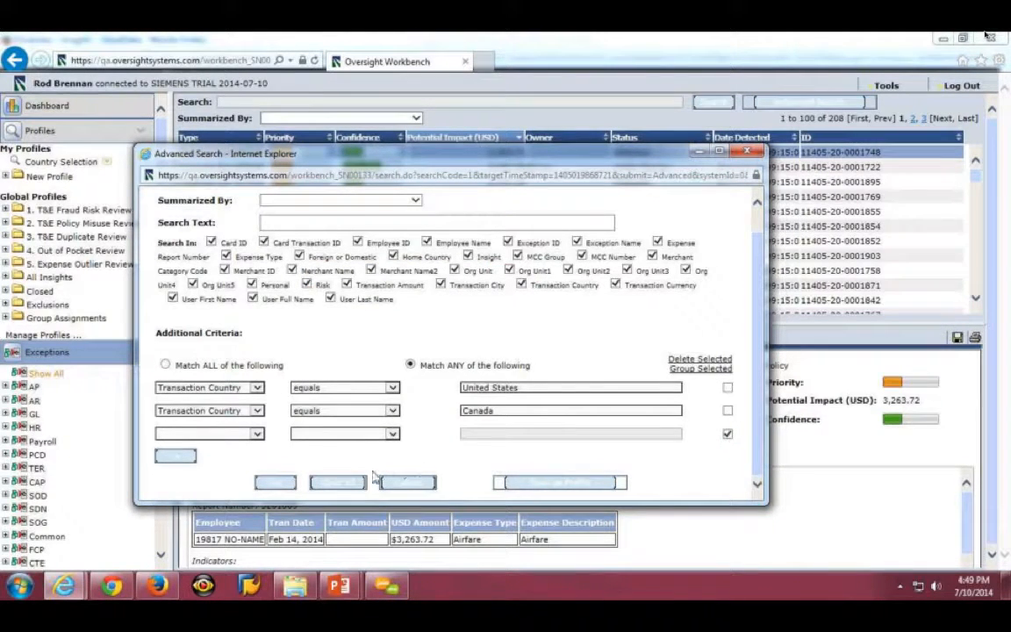
pyautogui.click(271, 486)
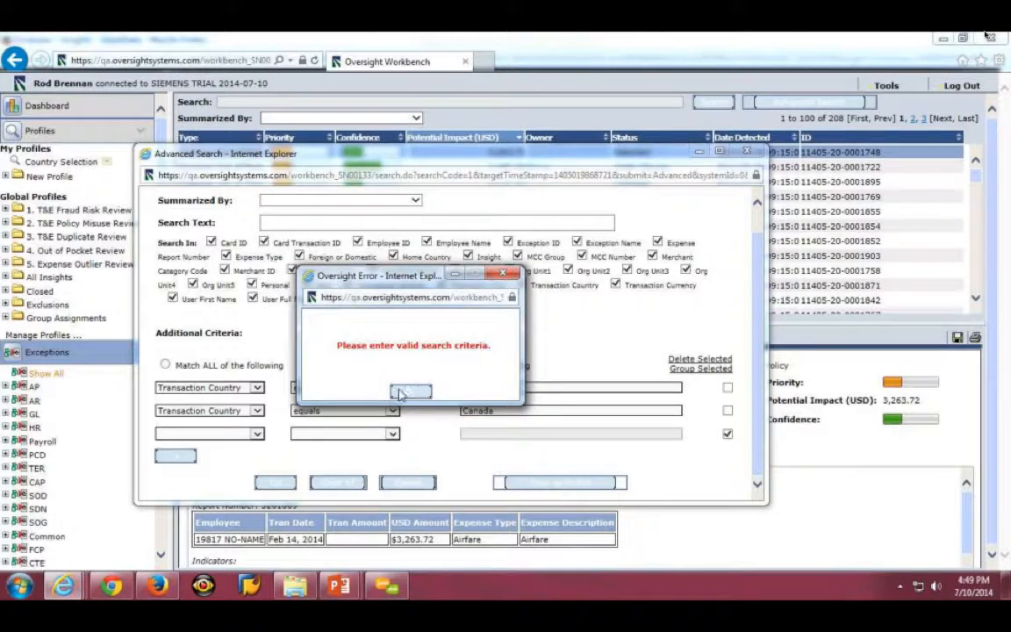
pyautogui.click(409, 393)
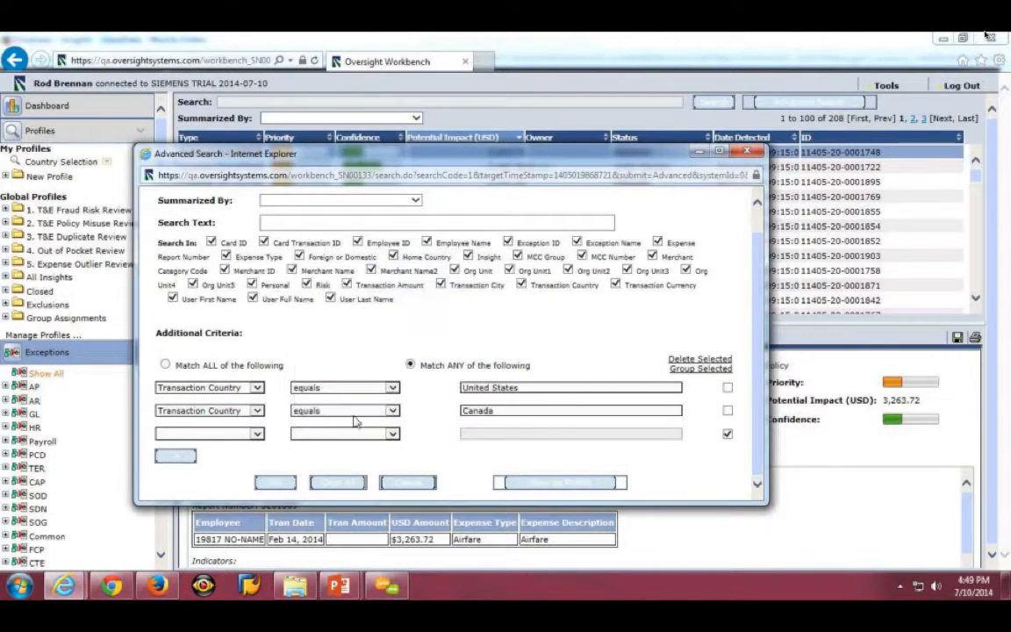
pyautogui.click(256, 434)
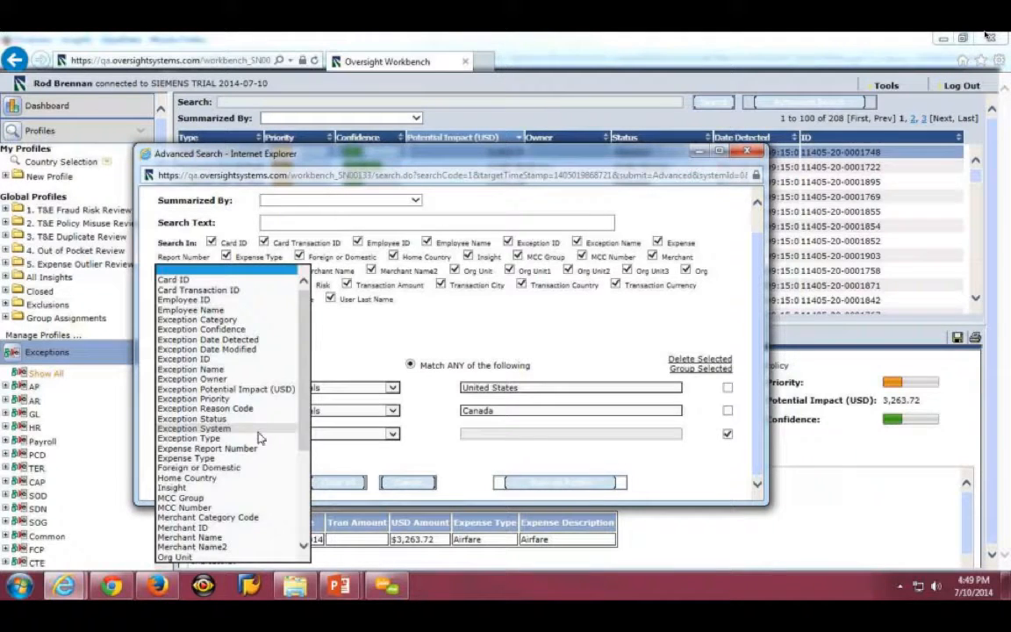
pyautogui.scroll(-5, 259, 443)
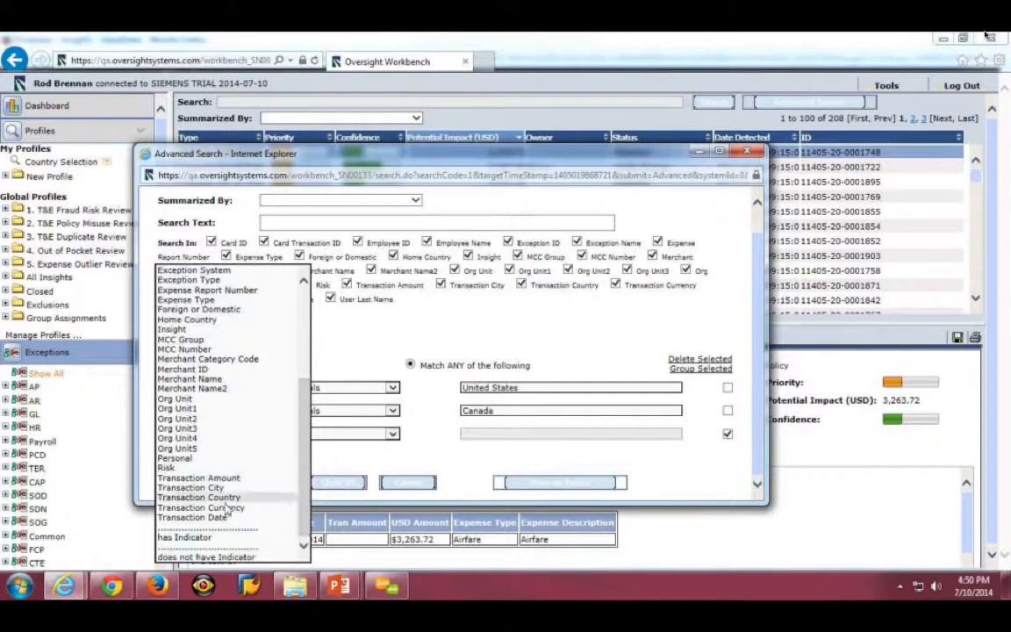
pyautogui.click(227, 502)
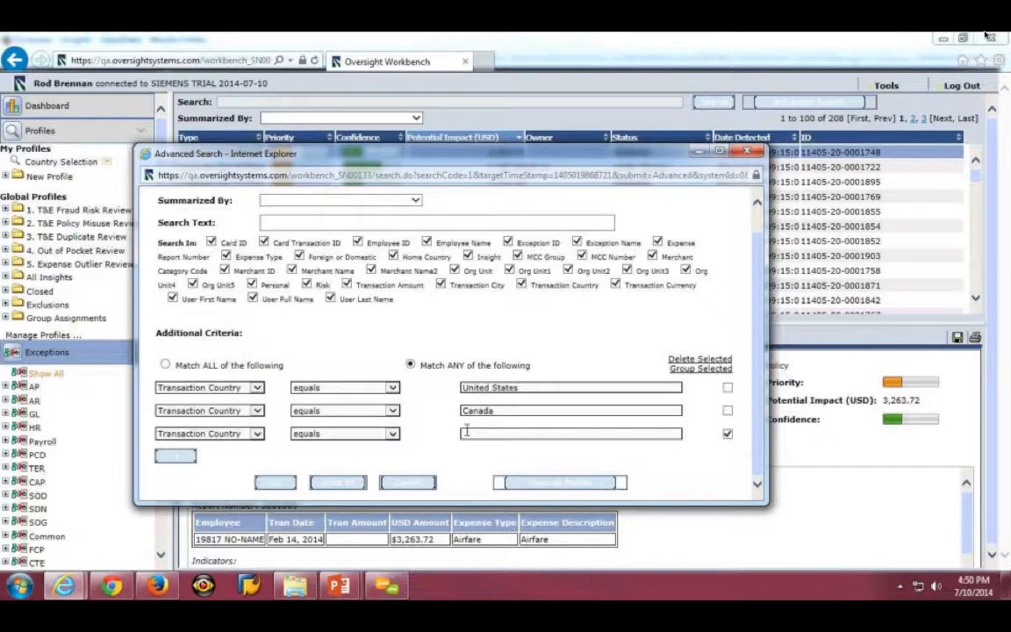
pyautogui.click(391, 433)
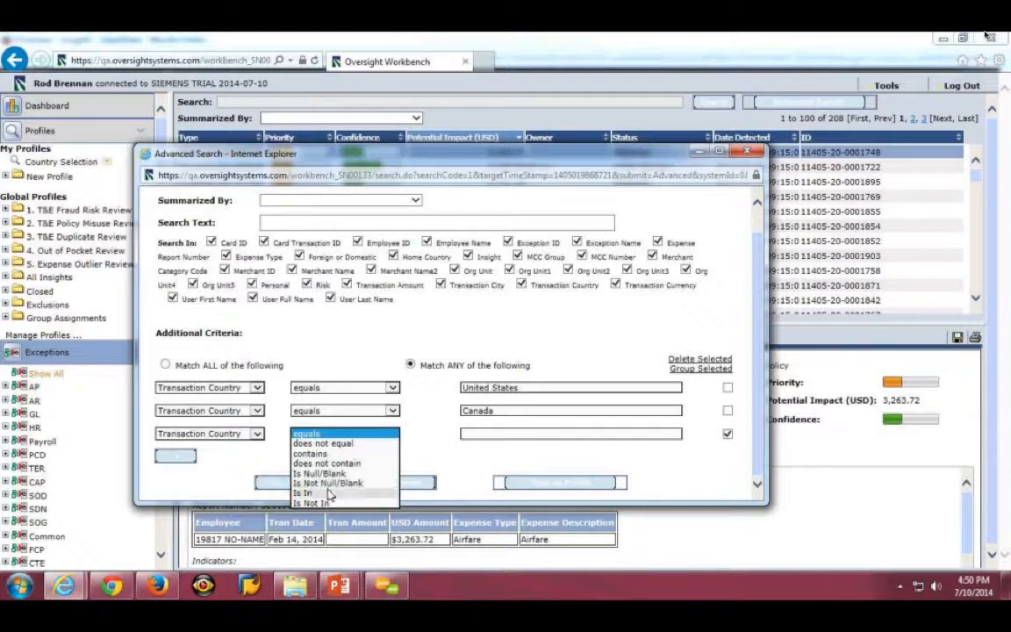
pyautogui.click(416, 459)
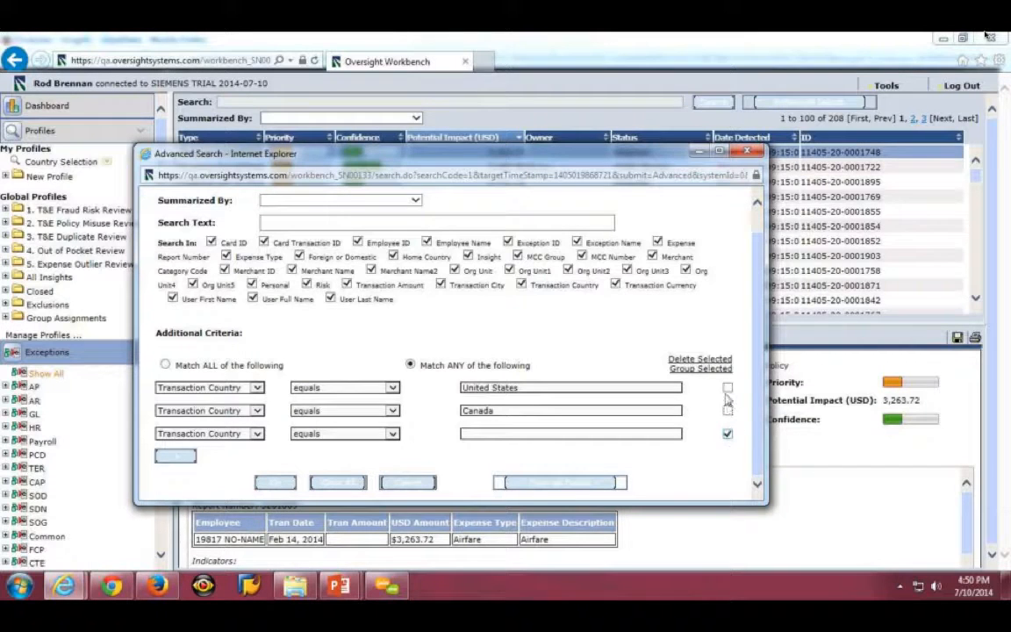
# Step: Delete the selected third criterion and run the search for transactions in the United States or Canada
pyautogui.click(713, 361)
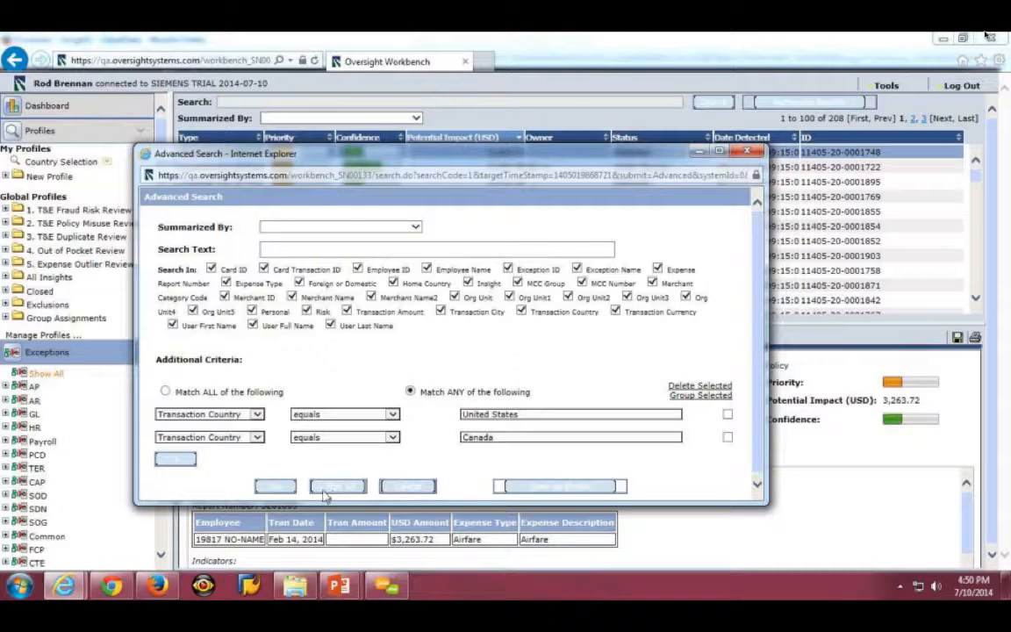
pyautogui.click(279, 487)
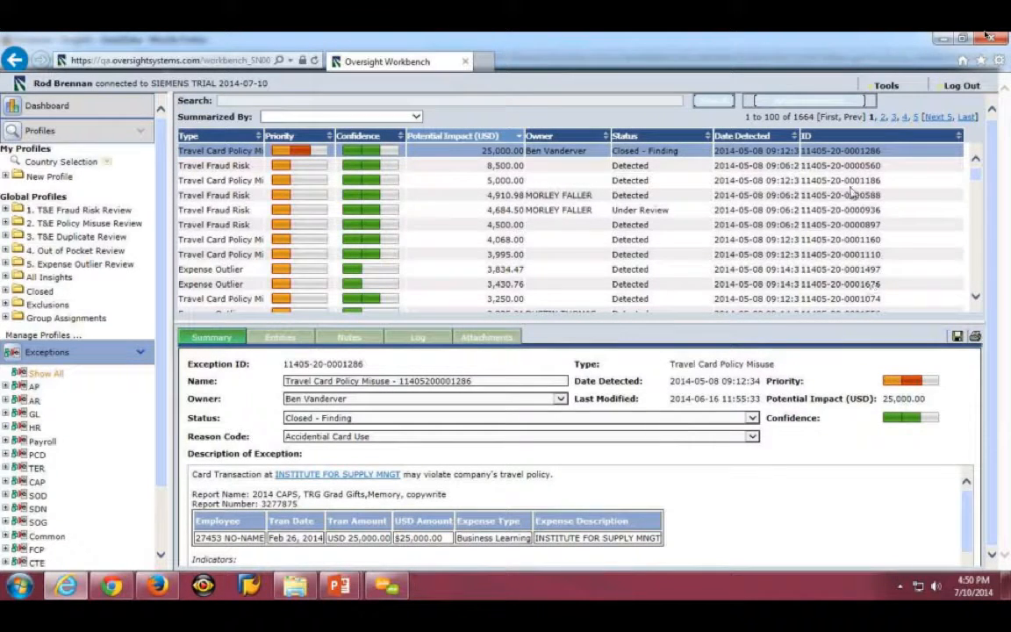
# Step: Reopen the advanced search, try to save it as a profile named Country Selection under My Profiles, and close the search dialogs
pyautogui.click(805, 101)
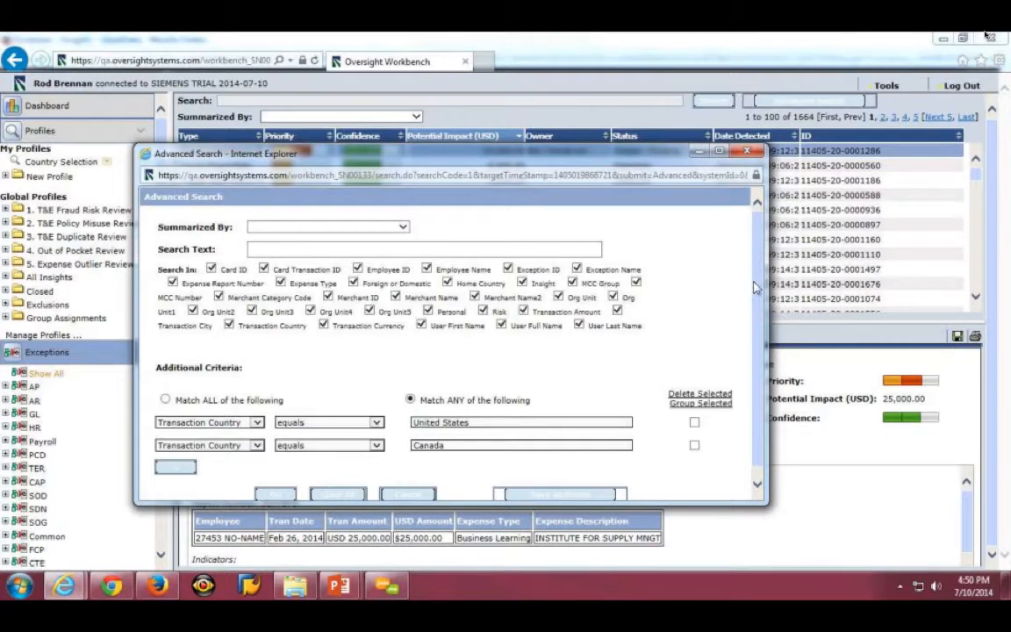
pyautogui.scroll(-1, 685, 294)
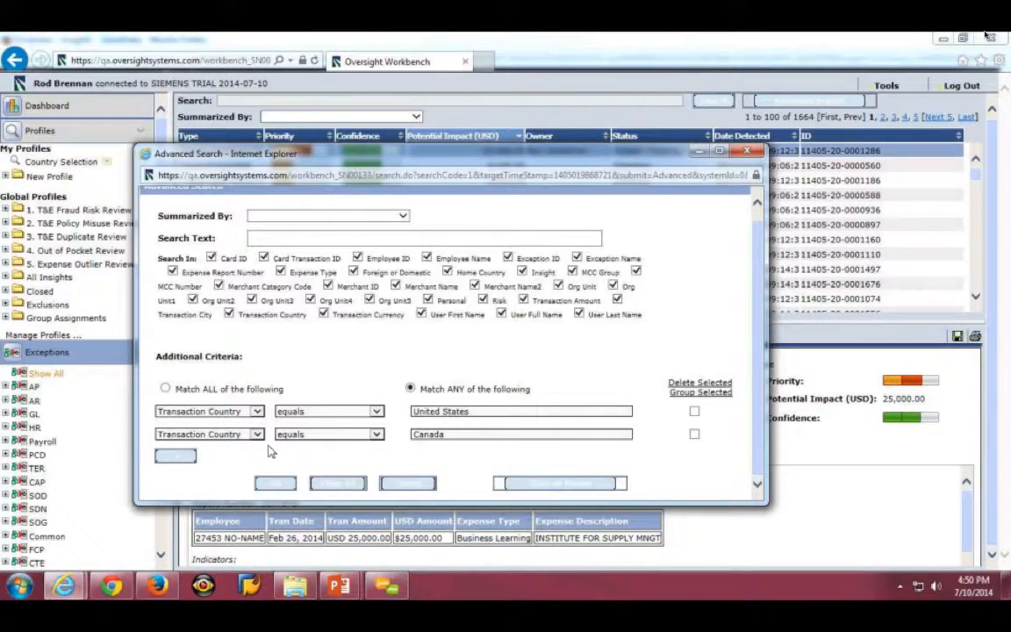
pyautogui.click(562, 485)
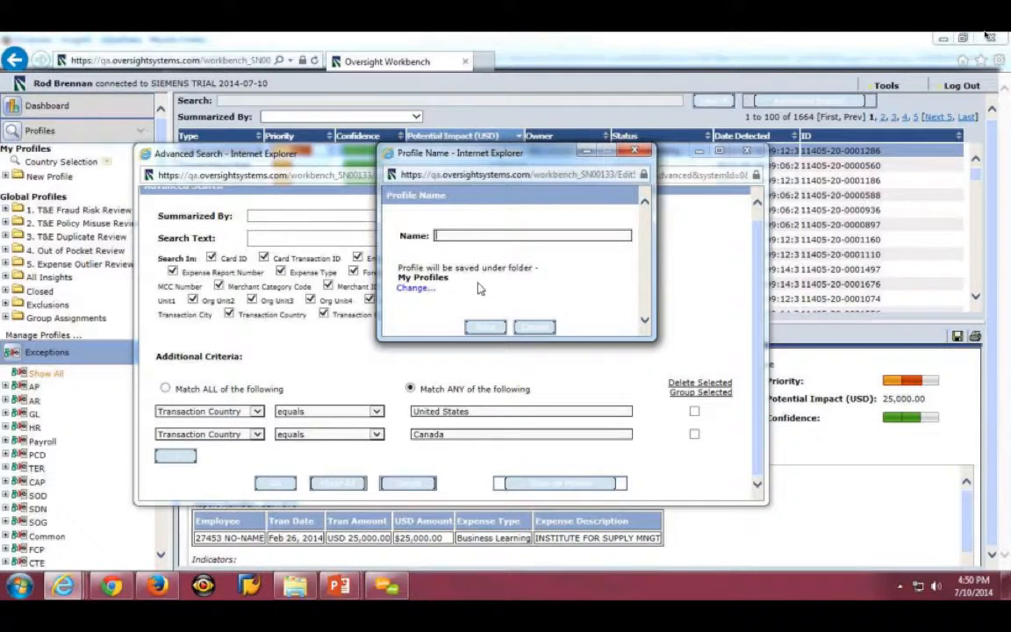
pyautogui.write('Country Select')
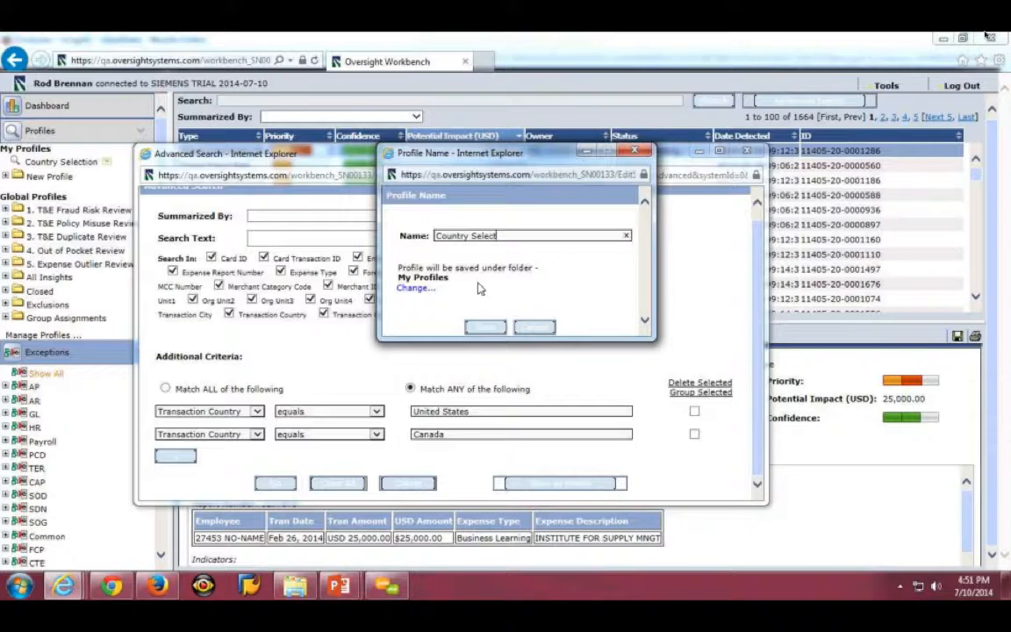
pyautogui.write('ion')
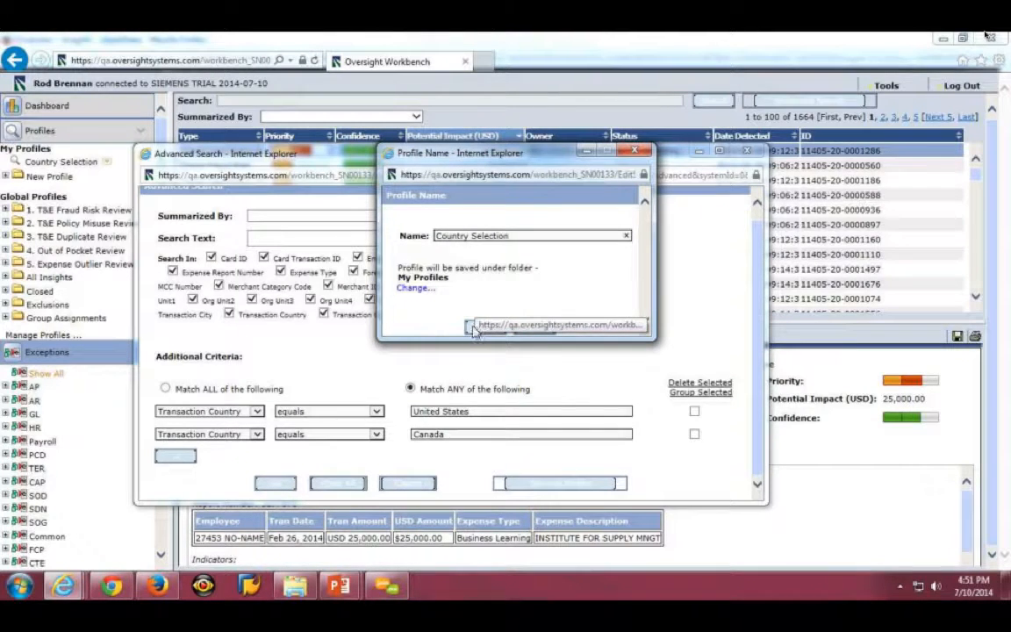
pyautogui.click(485, 328)
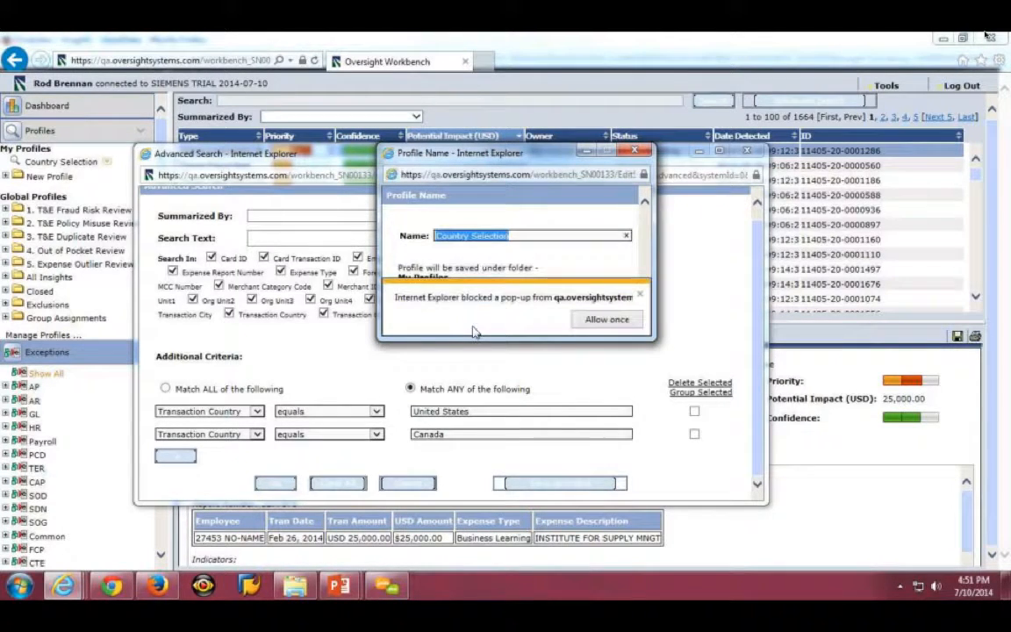
pyautogui.click(605, 319)
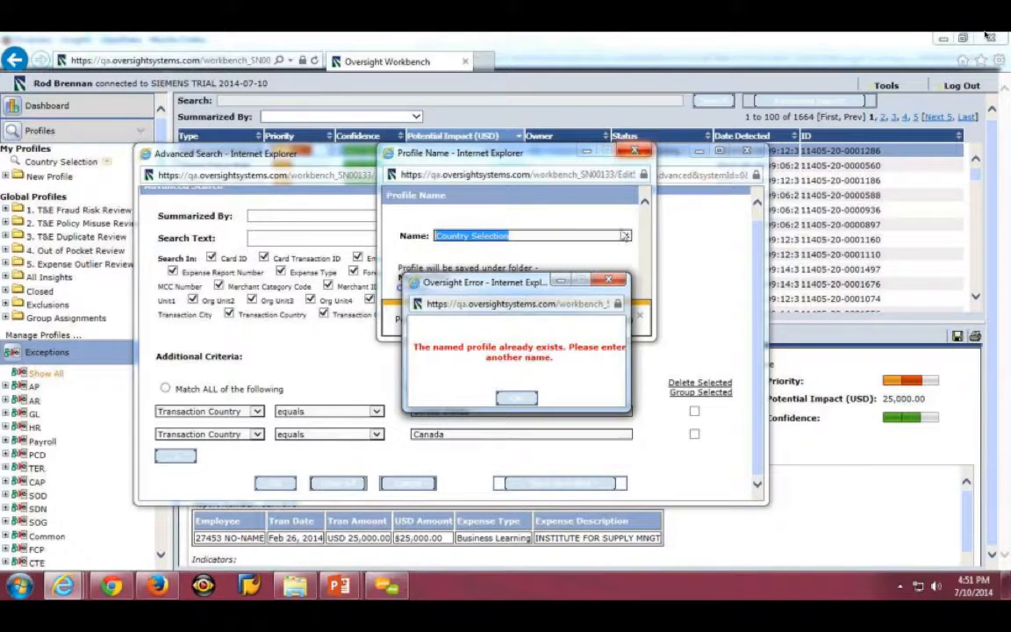
pyautogui.click(608, 280)
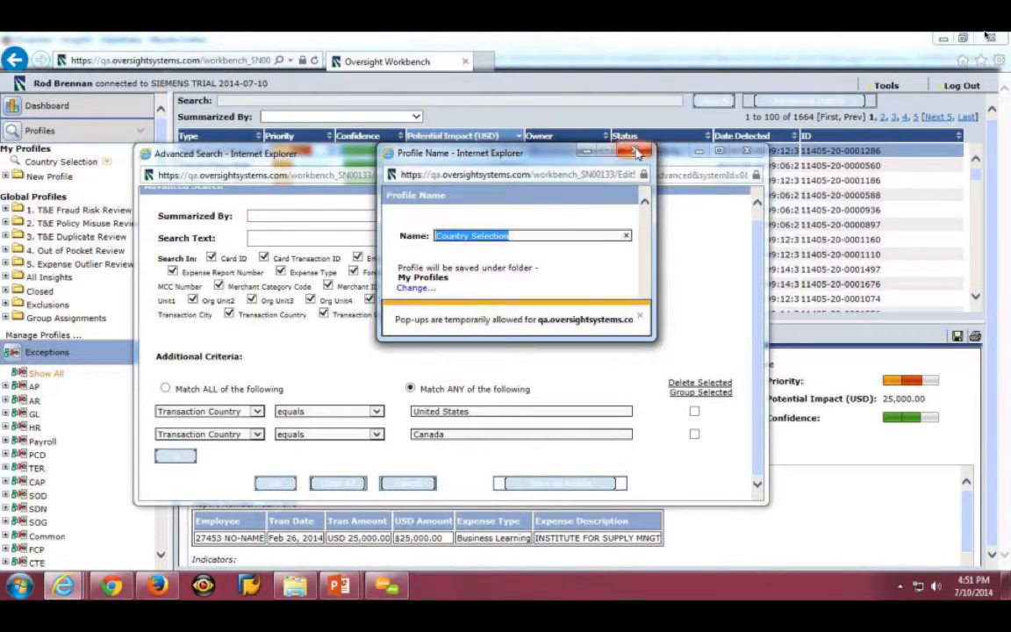
pyautogui.click(633, 151)
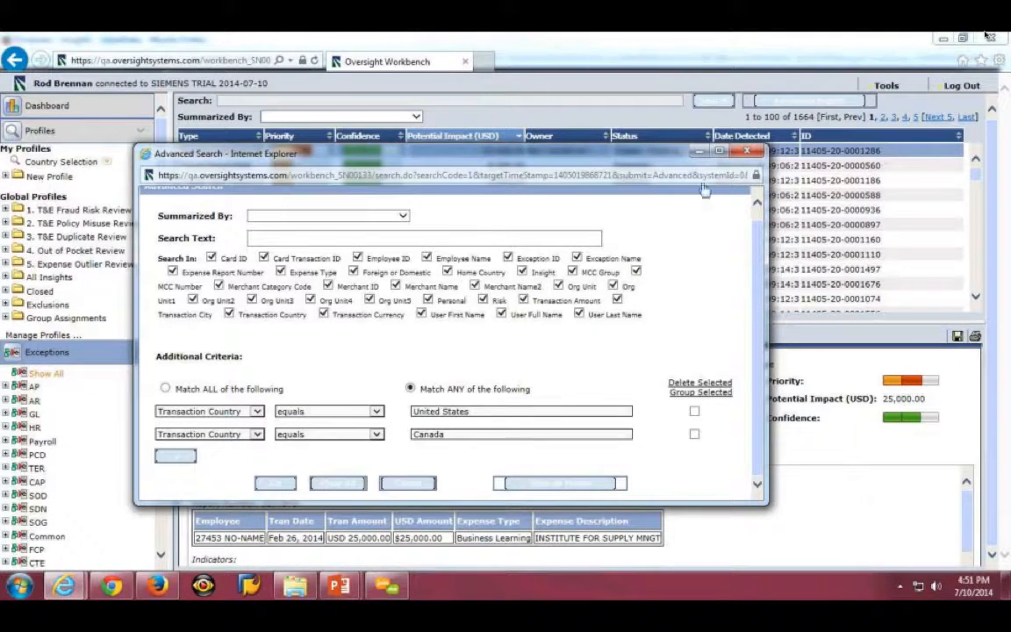
pyautogui.click(746, 152)
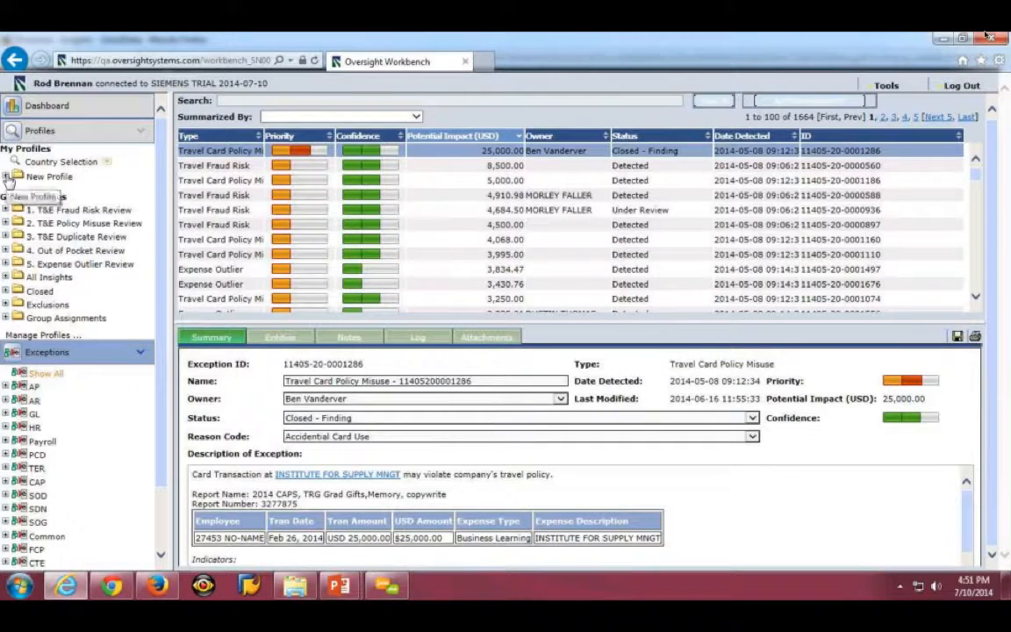
# Step: Open the saved Country Selection profile and list the exceptions for Canada in its transaction country summary
pyautogui.rightClick(55, 163)
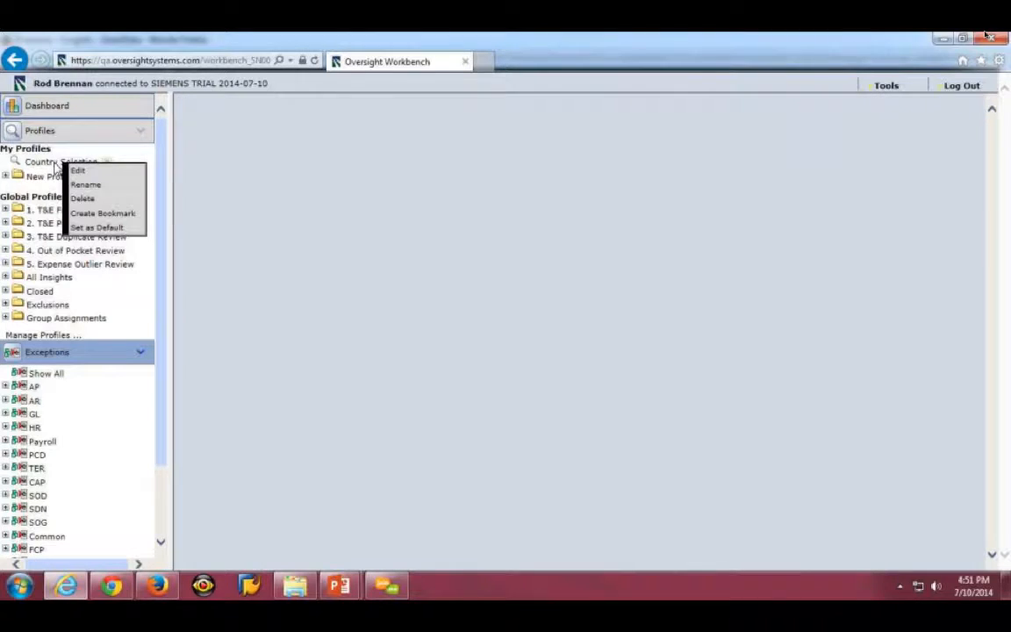
pyautogui.click(51, 165)
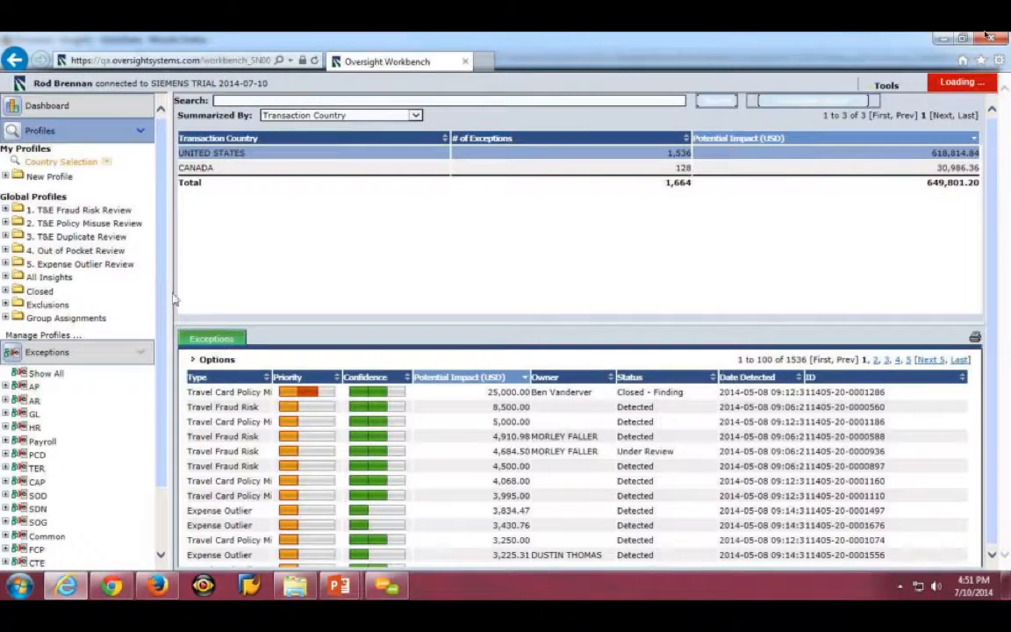
pyautogui.click(208, 171)
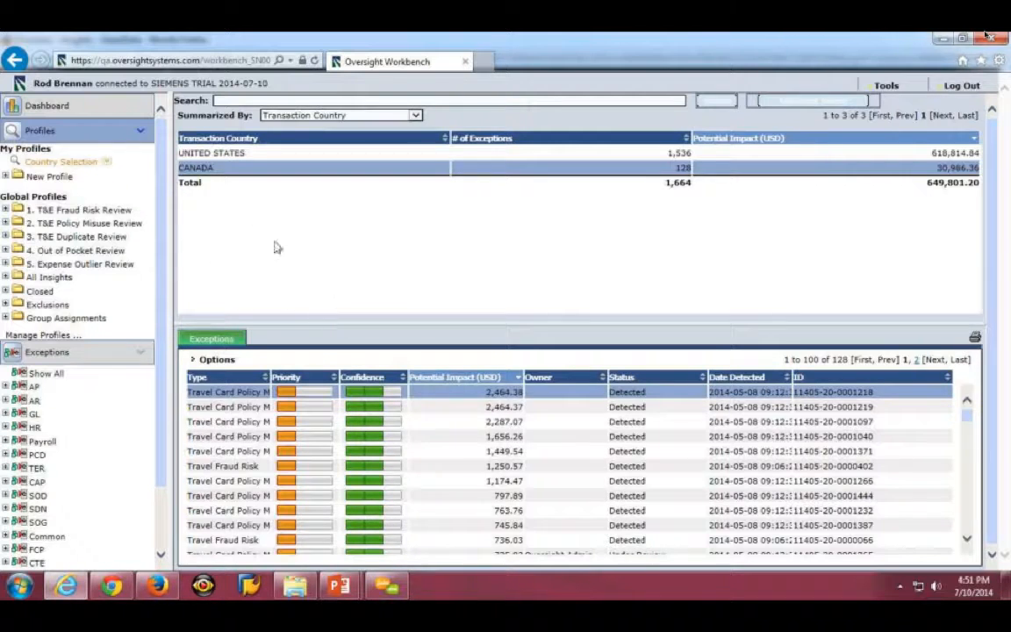
pyautogui.rightClick(211, 176)
pyautogui.click(198, 202)
pyautogui.rightClick(211, 199)
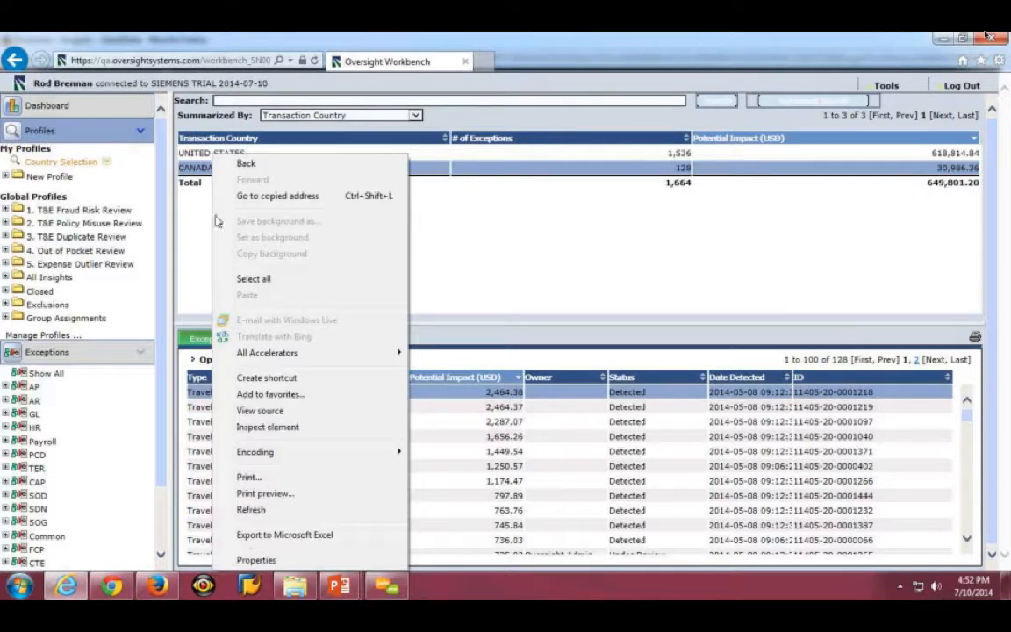
pyautogui.click(205, 261)
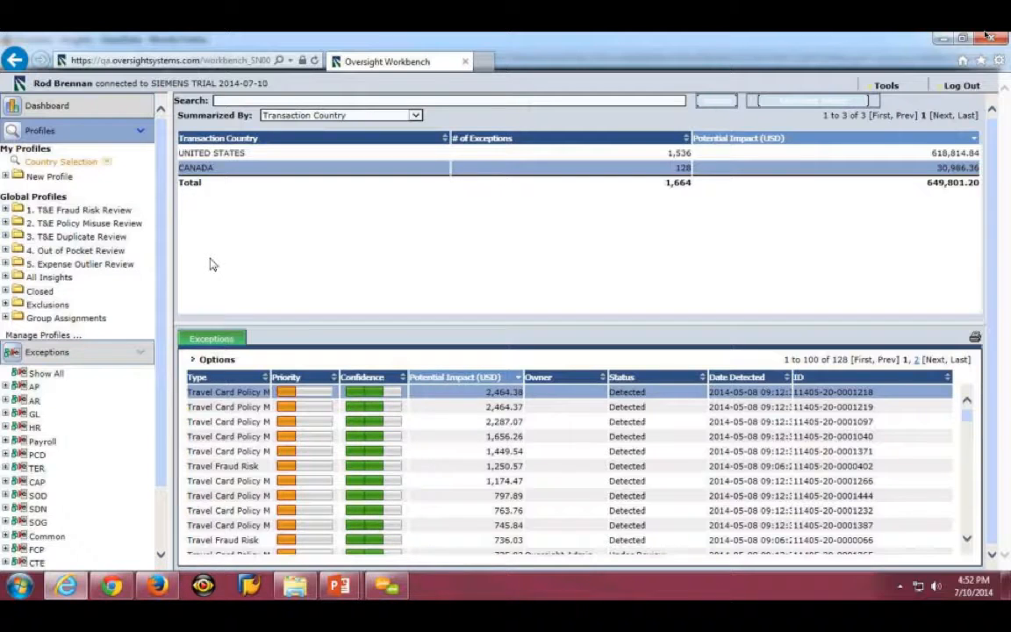
# Step: List the exceptions for the United States in the transaction country summary
pyautogui.click(198, 152)
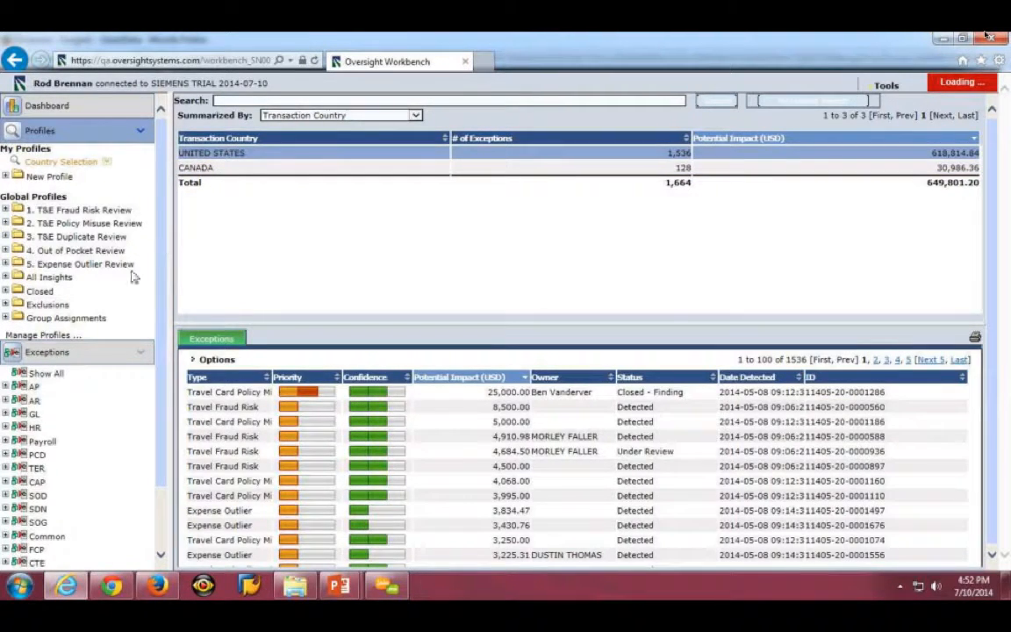
# Step: Open the Profile Manager, expand My Profiles and open the Country Selection profile for editing
pyautogui.scroll(-1, 83, 303)
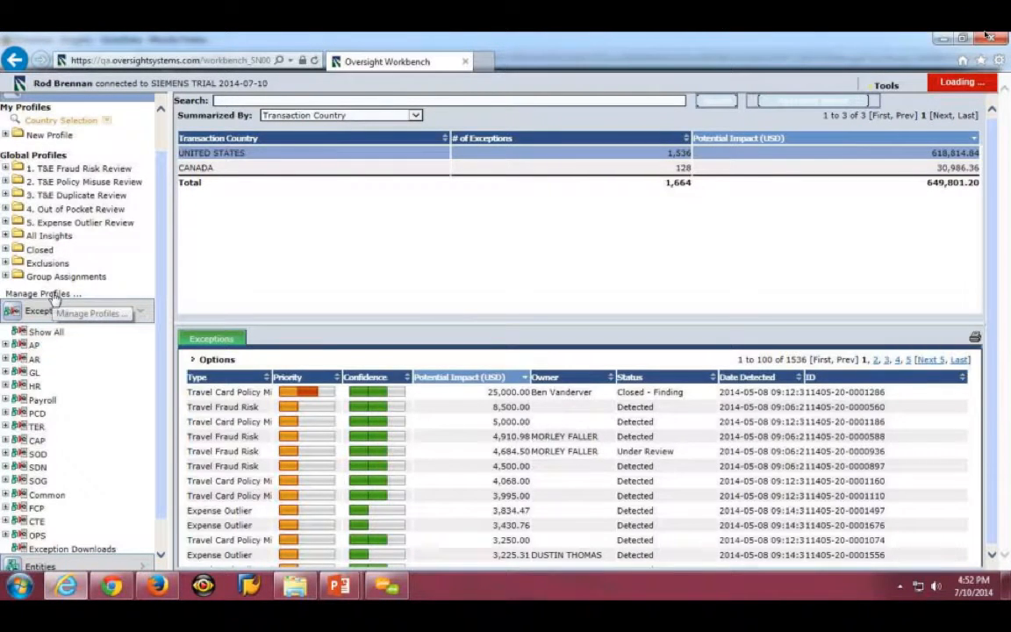
pyautogui.click(53, 295)
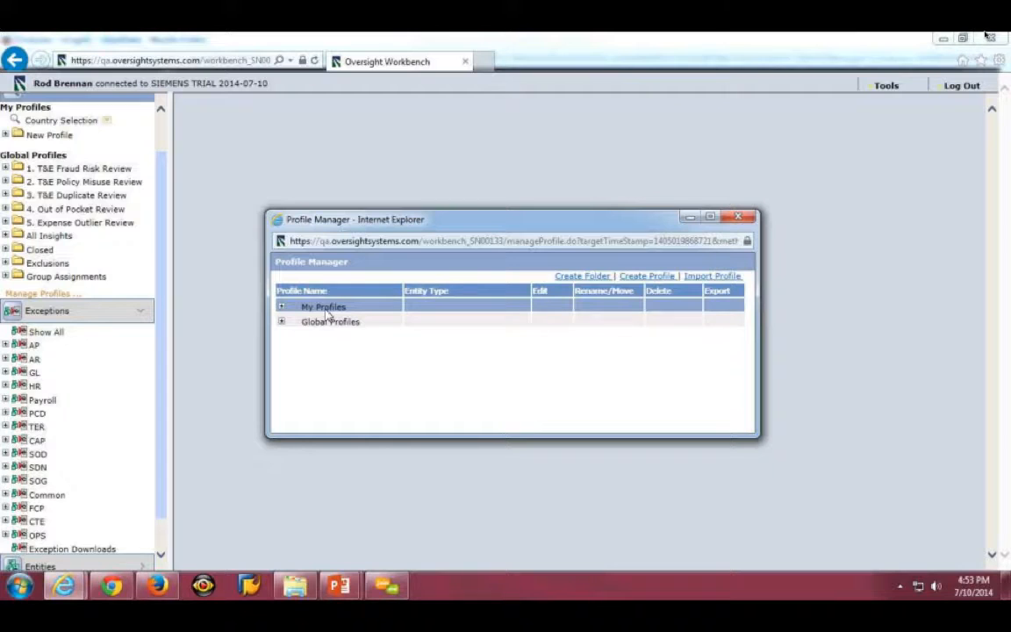
pyautogui.click(281, 307)
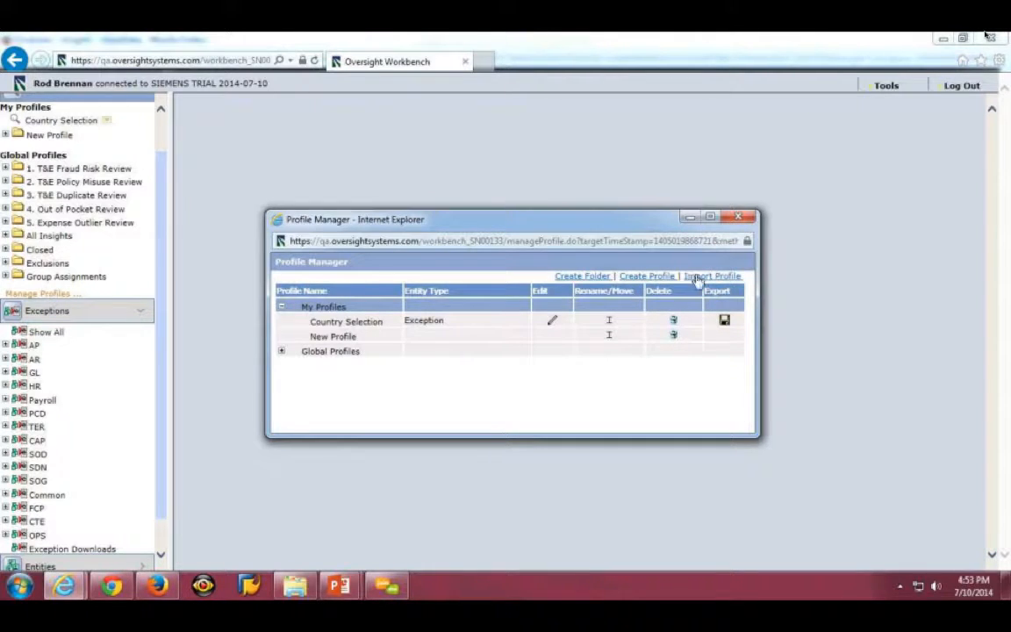
pyautogui.click(553, 323)
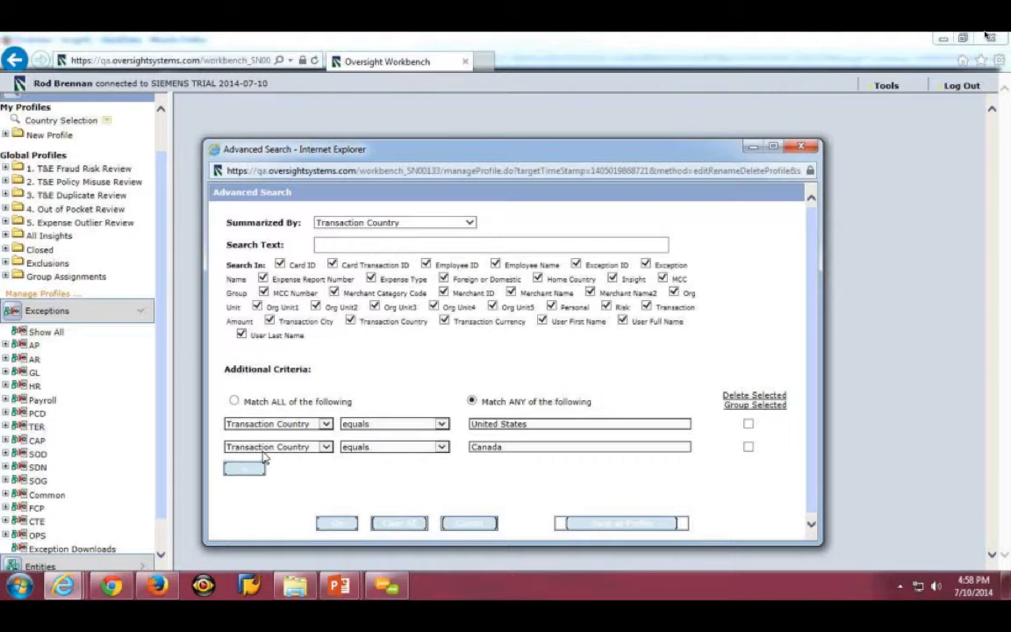
# Step: Switch to the Rutgers Session 3 Slides presentation in PowerPoint, start the slide show from the title slide and advance to the Agenda slide
pyautogui.moveTo(339, 585)
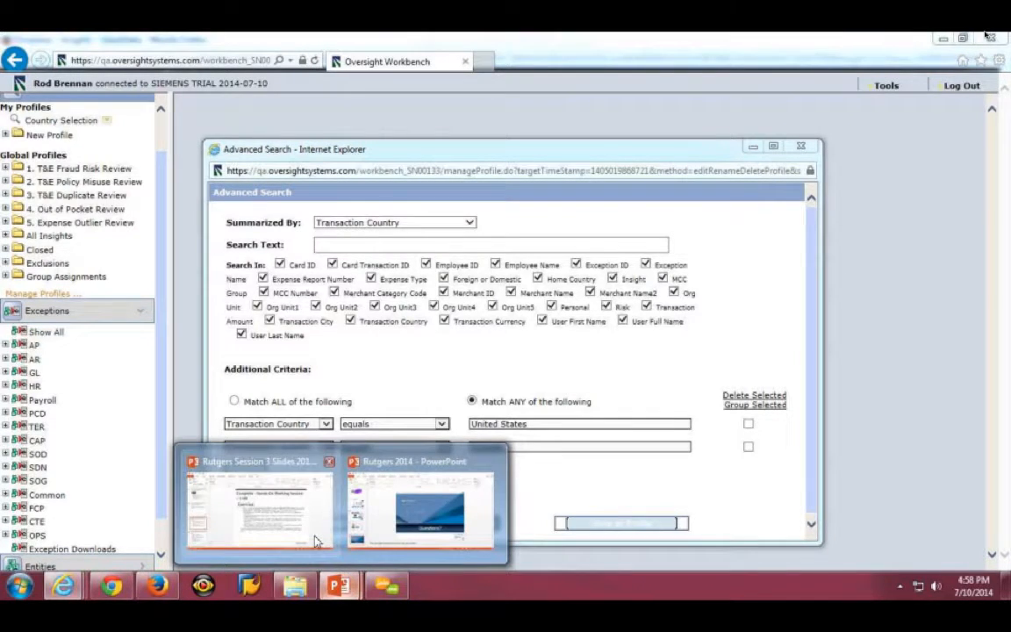
pyautogui.click(316, 540)
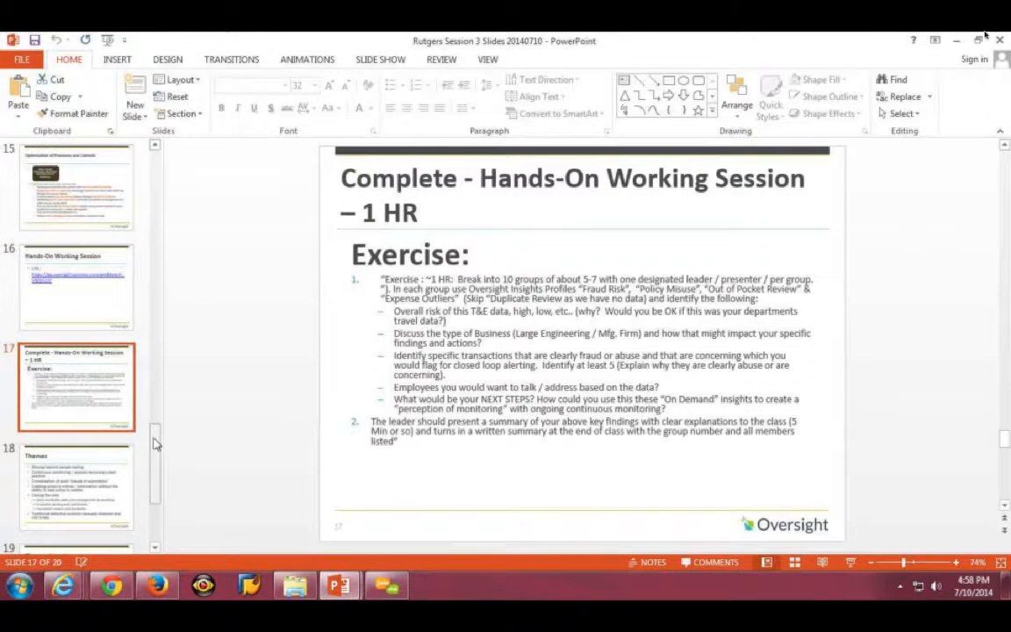
pyautogui.moveTo(156, 443); pyautogui.dragTo(154, 149)
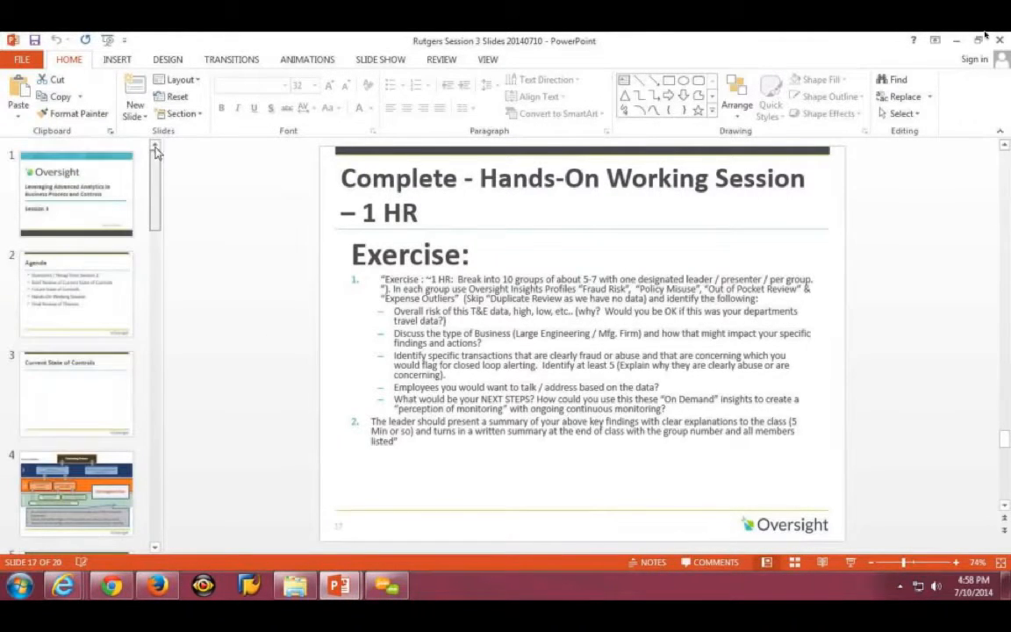
pyautogui.click(127, 191)
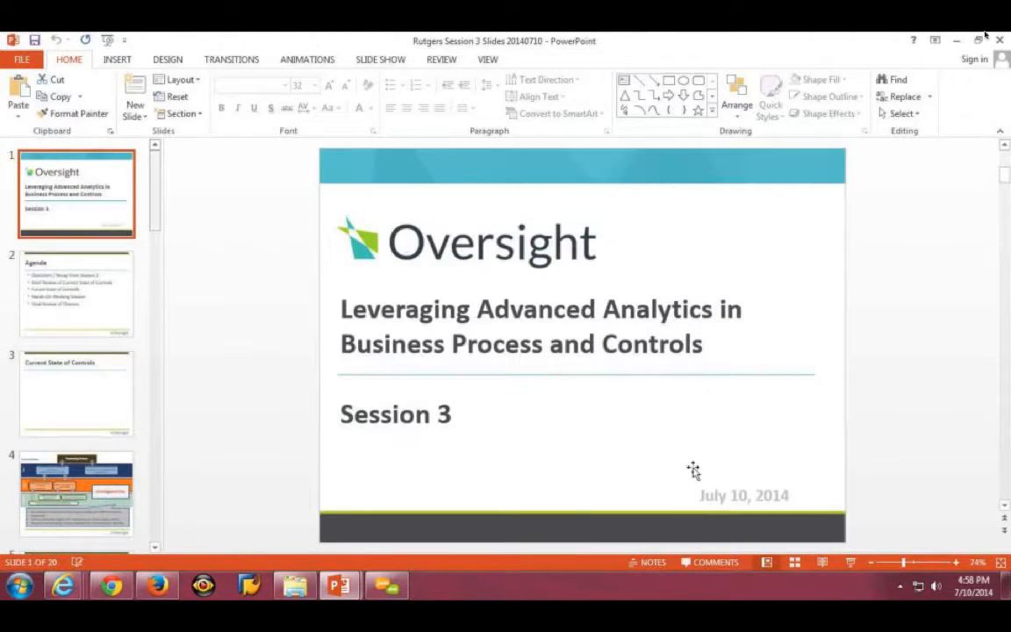
pyautogui.click(850, 563)
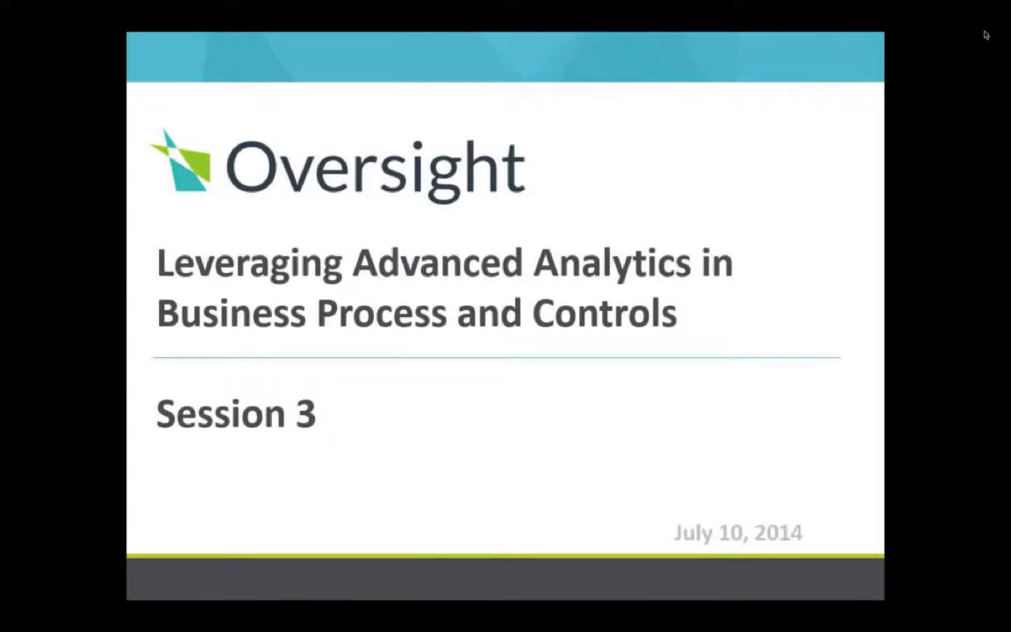
pyautogui.click(986, 35)
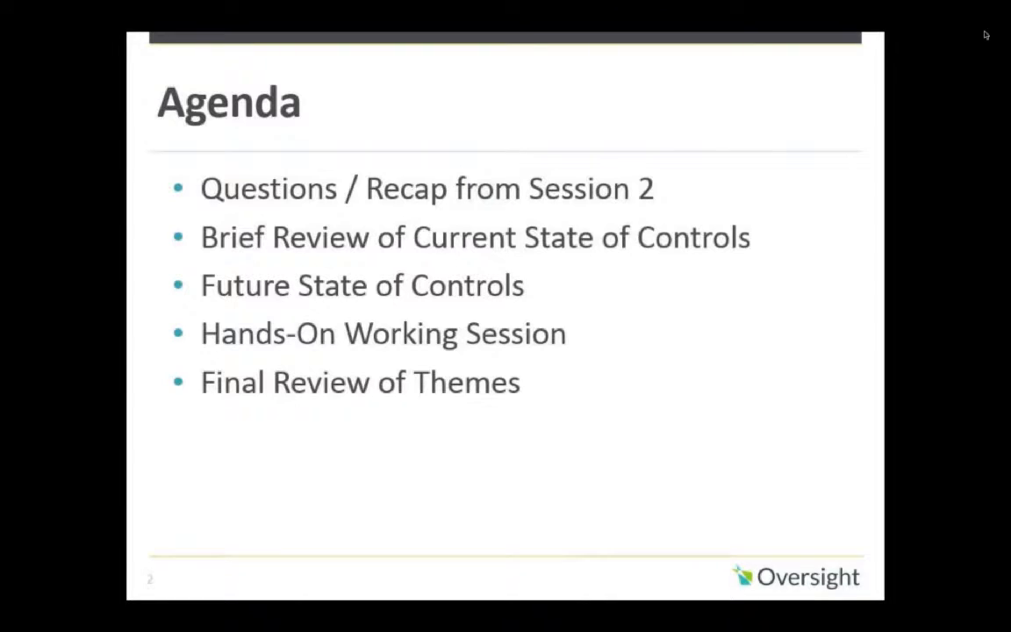